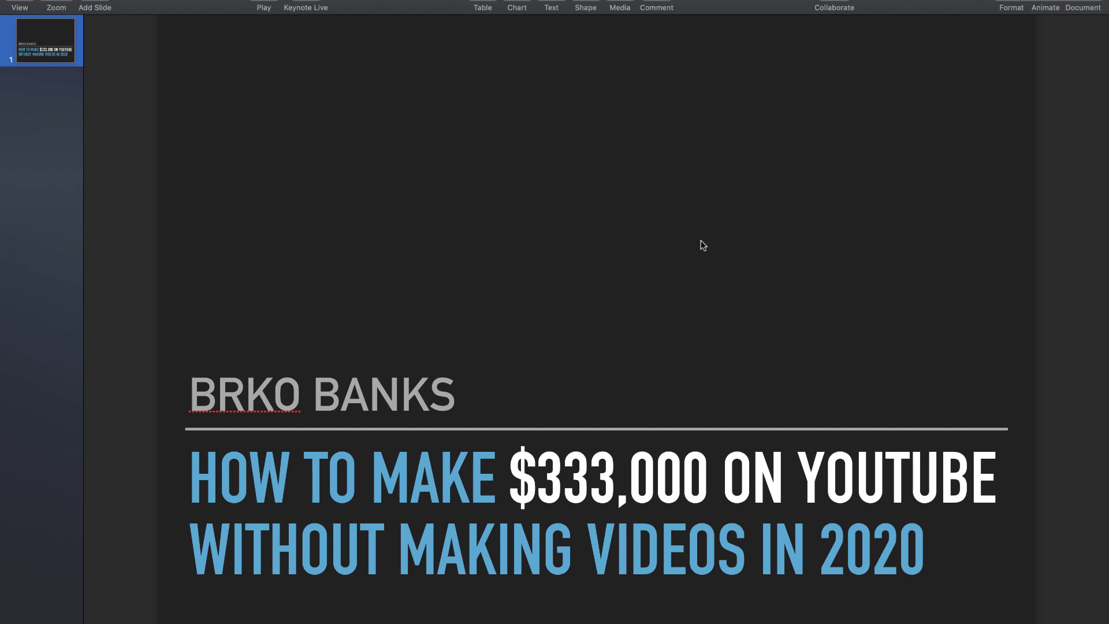
Switch to Chrome and view the Challenge Enrollment page offering the free online business video
key("super+Tab")
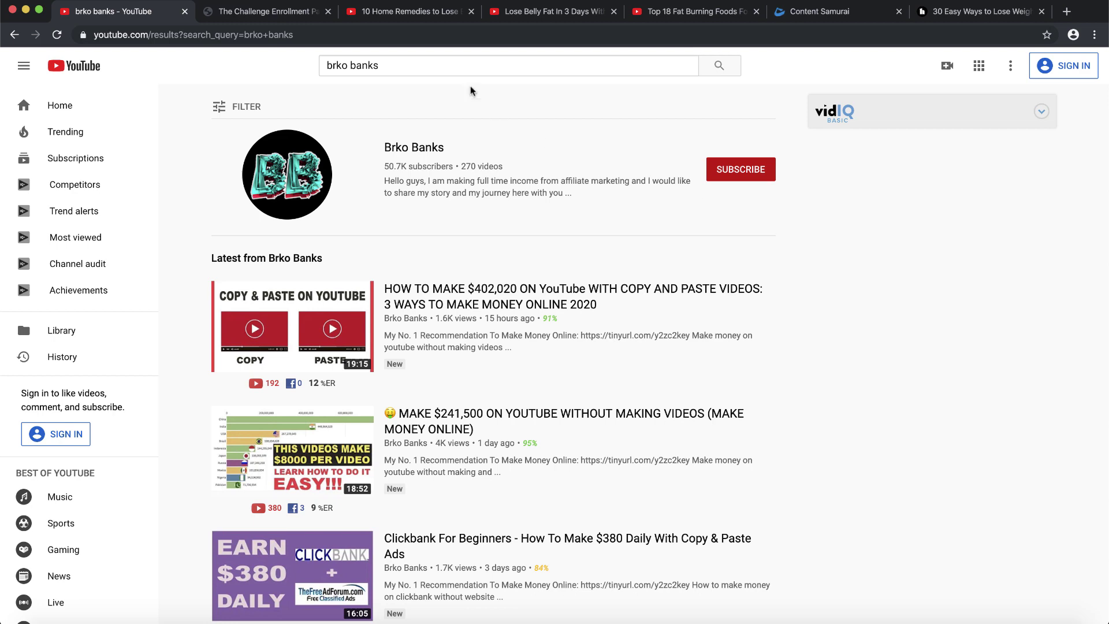
left_click(269, 11)
left_click(184, 209)
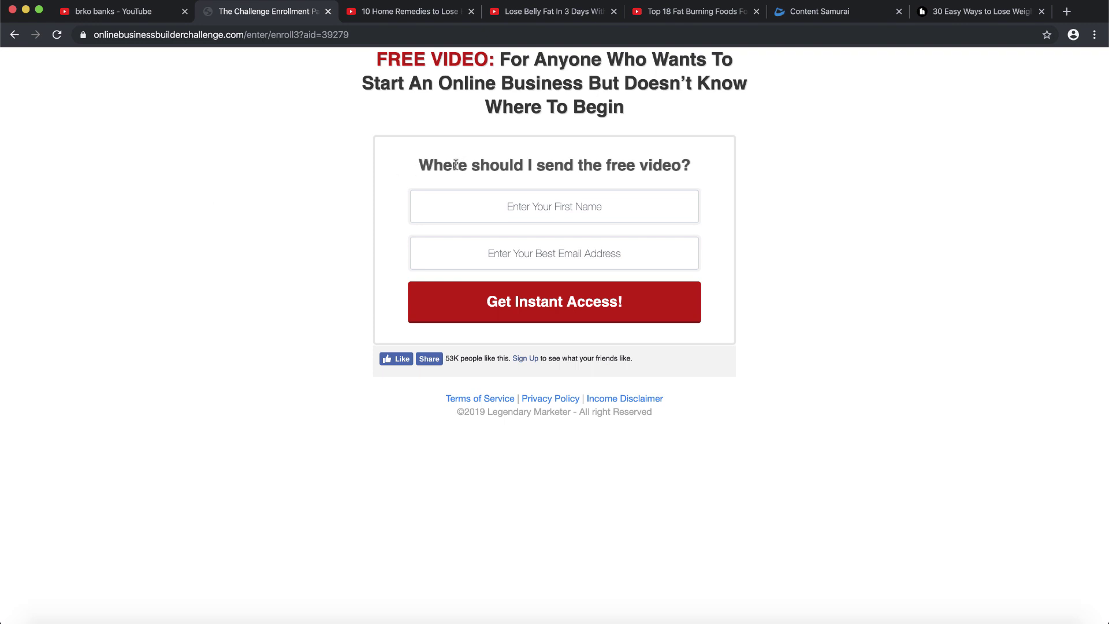
left_click_drag(458, 165, 775, 156)
left_click(785, 151)
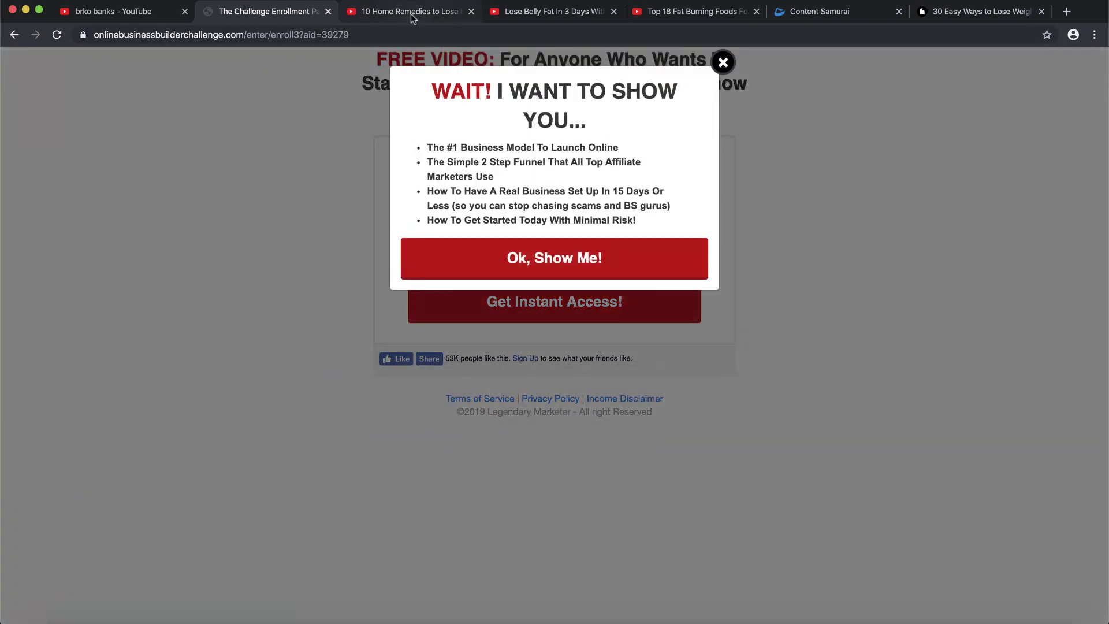
Bring up the "10 Home Remedies to Lose Belly Fat Without Exercise" video and examine its view count and channel details
left_click(413, 11)
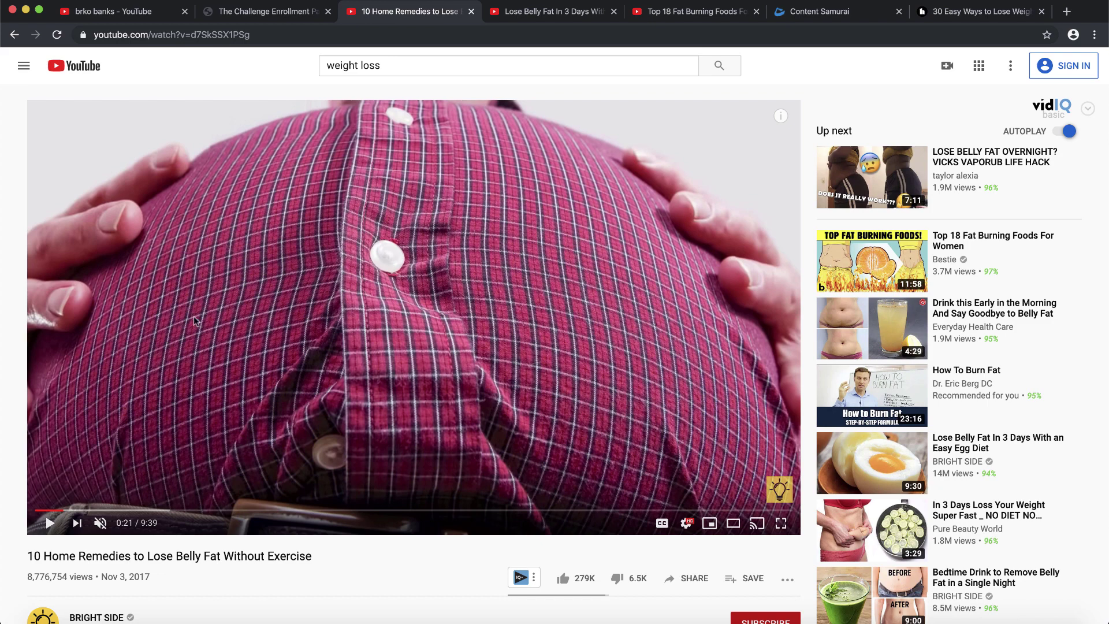
scroll(193, 316, "down", 3)
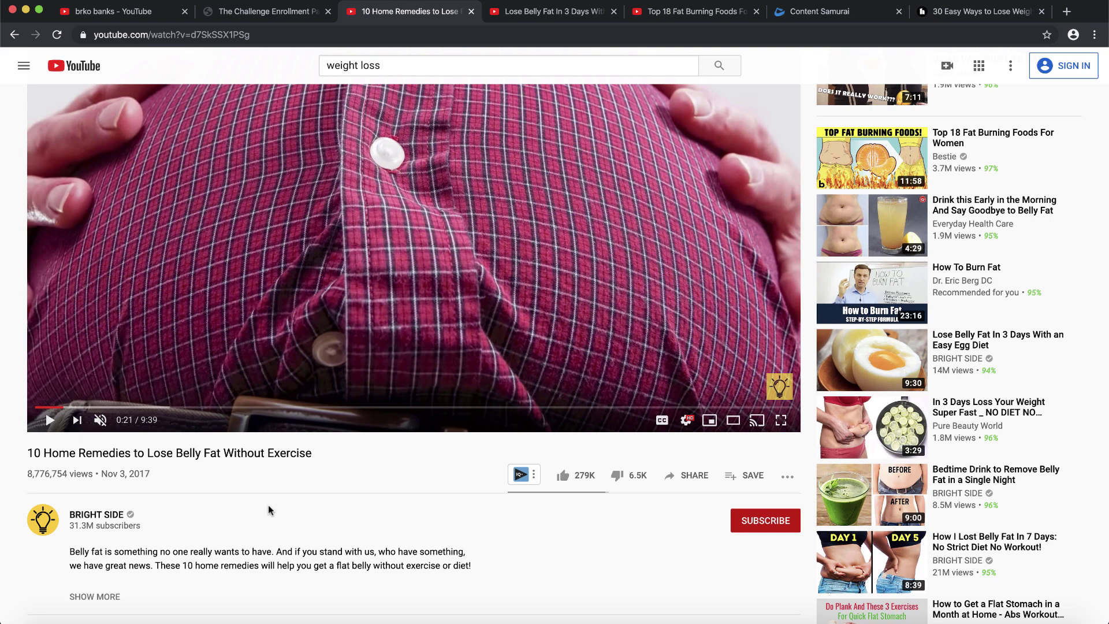
left_click_drag(268, 505, 82, 513)
left_click(139, 512)
scroll(58, 454, "up", 1)
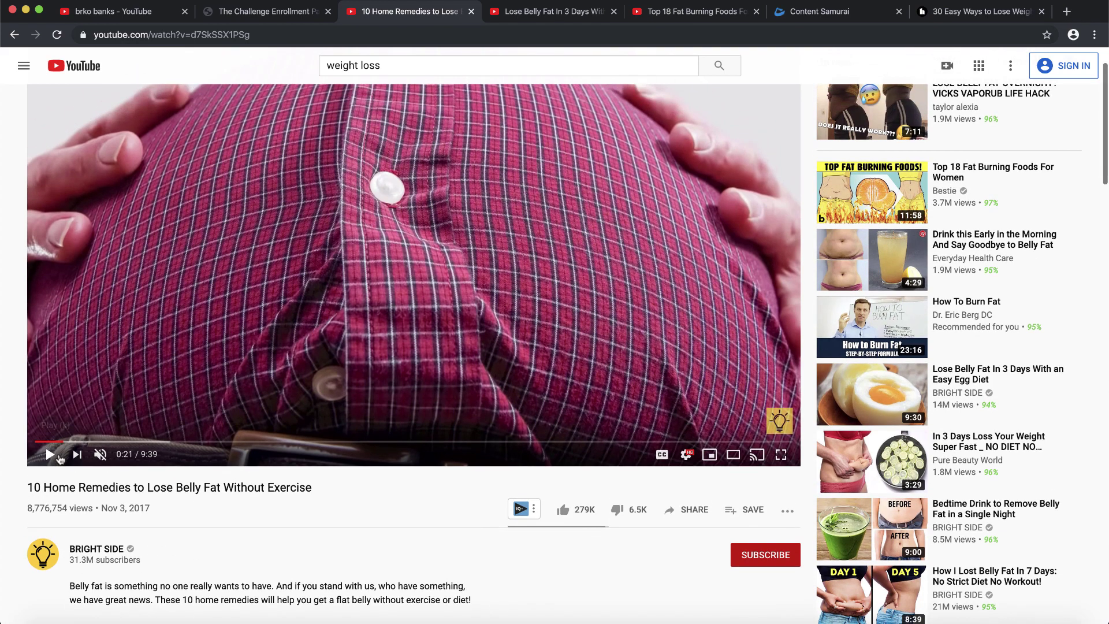
Play the home remedies video, skim its content at several points up to 4:54, and leave it paused
left_click(335, 360)
scroll(335, 361, "up", 2)
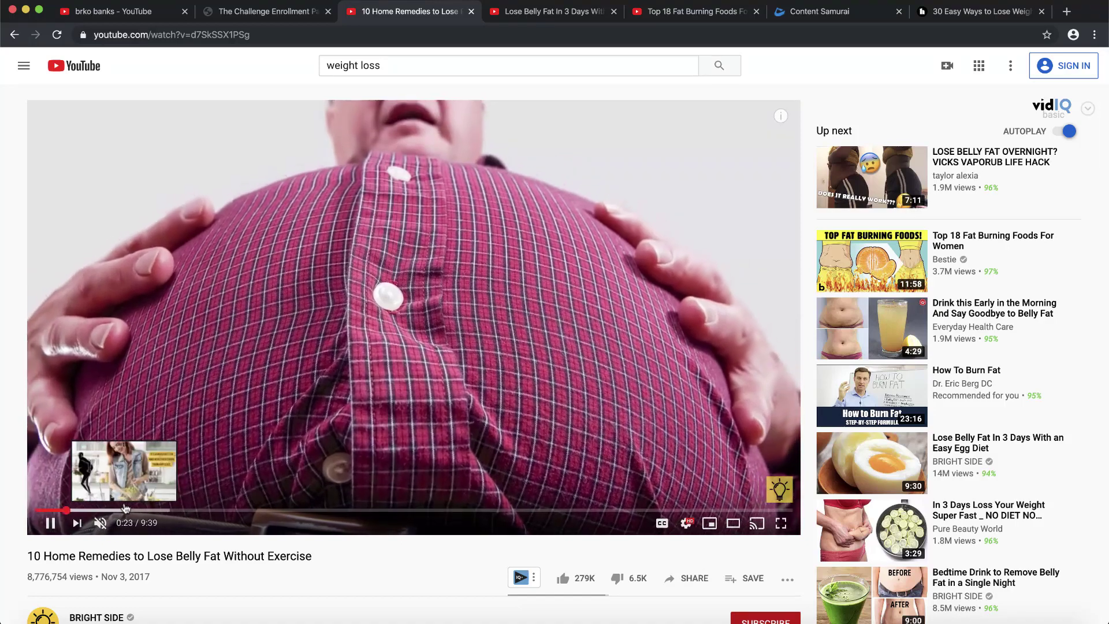
left_click(125, 509)
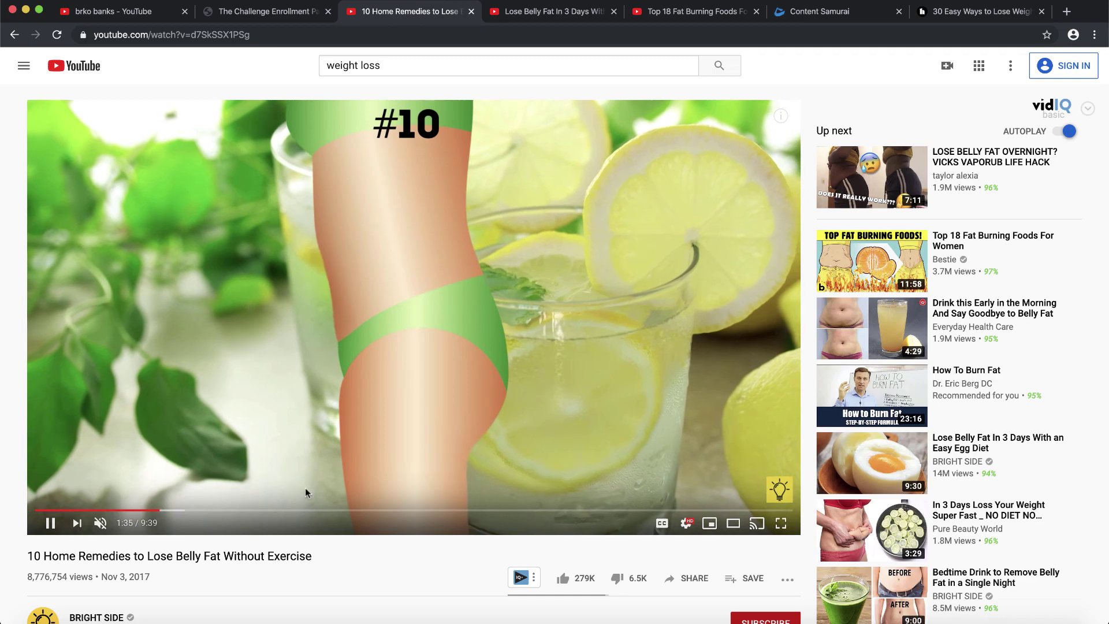
left_click(245, 510)
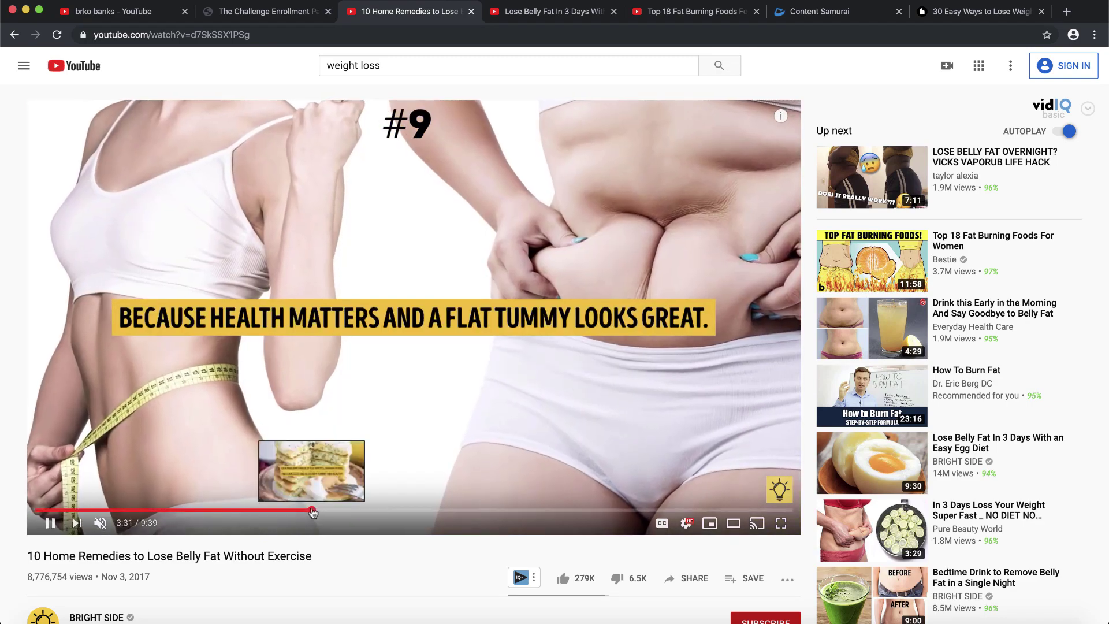
left_click(312, 510)
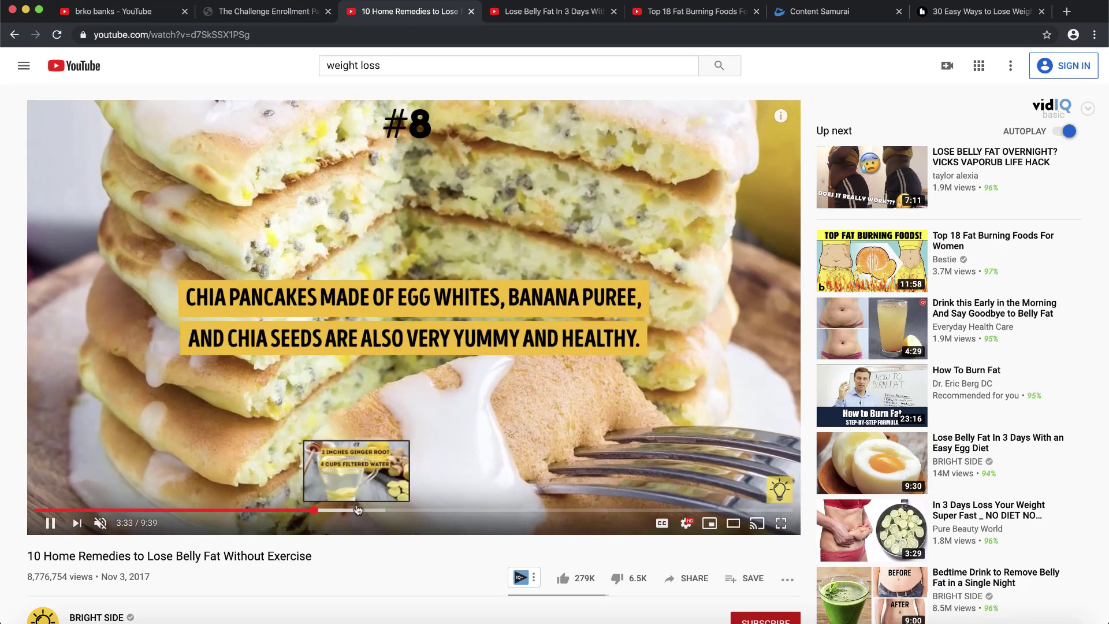
left_click(357, 509)
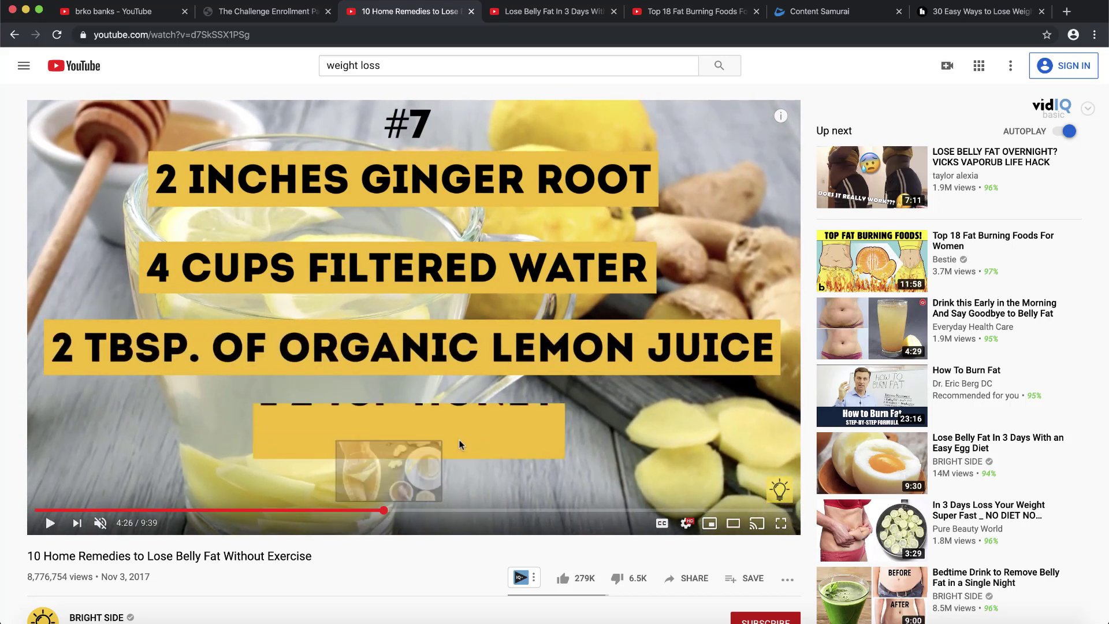
left_click(383, 510)
left_click(530, 394)
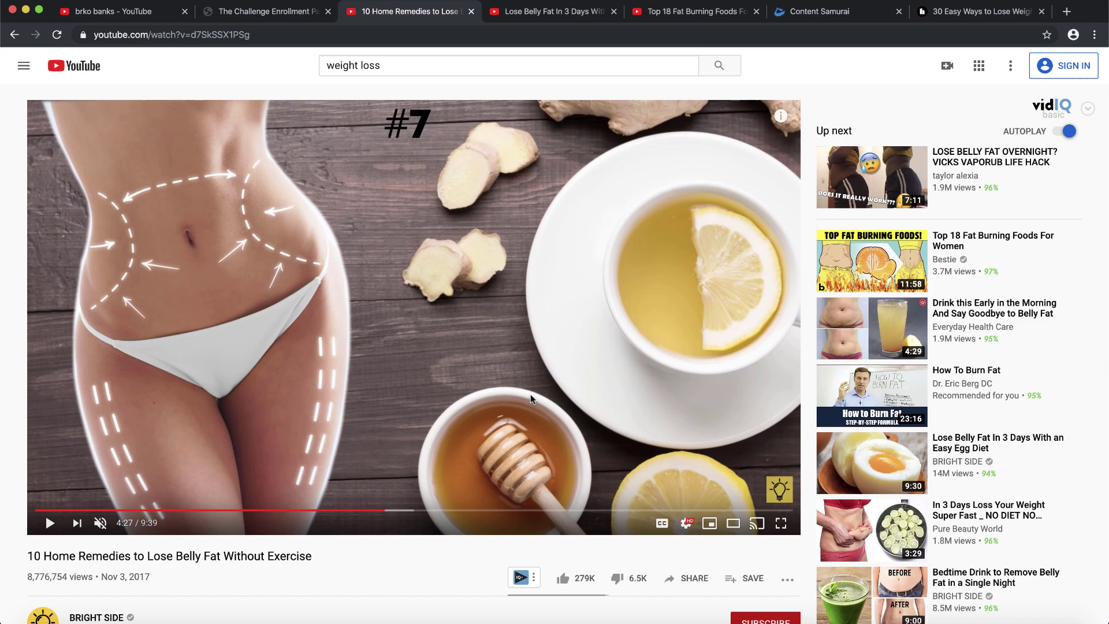
scroll(421, 438, "down", 2)
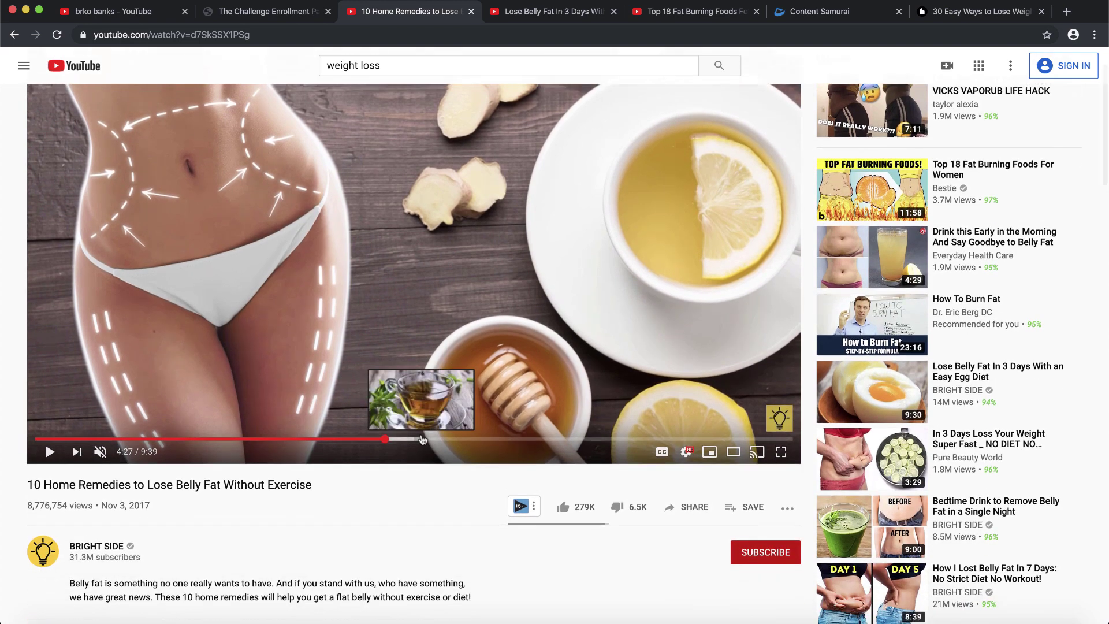
left_click(422, 439)
scroll(433, 522, "up", 2)
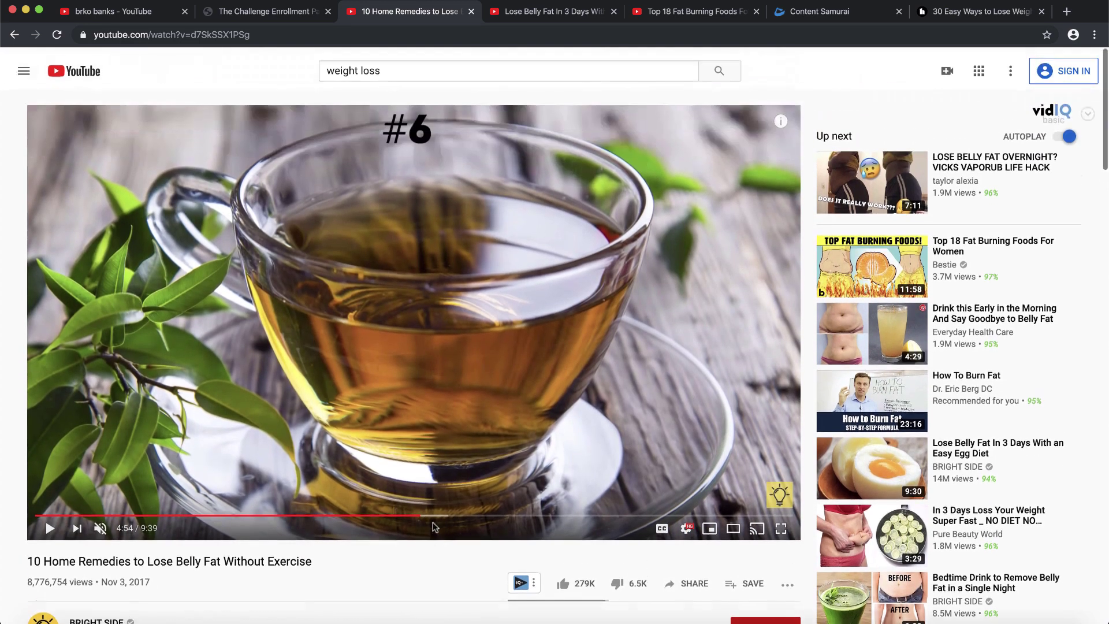
Switch to Calculator and multiply the video's rounded view count of 8700000 by 3
scroll(344, 317, "down", 6)
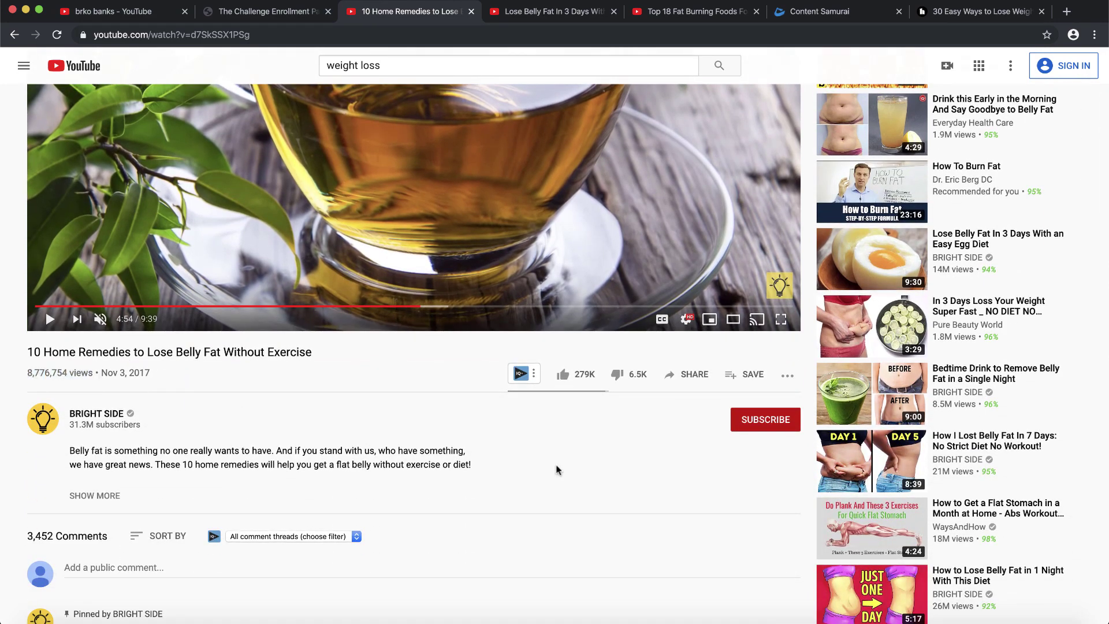
left_click(964, 620)
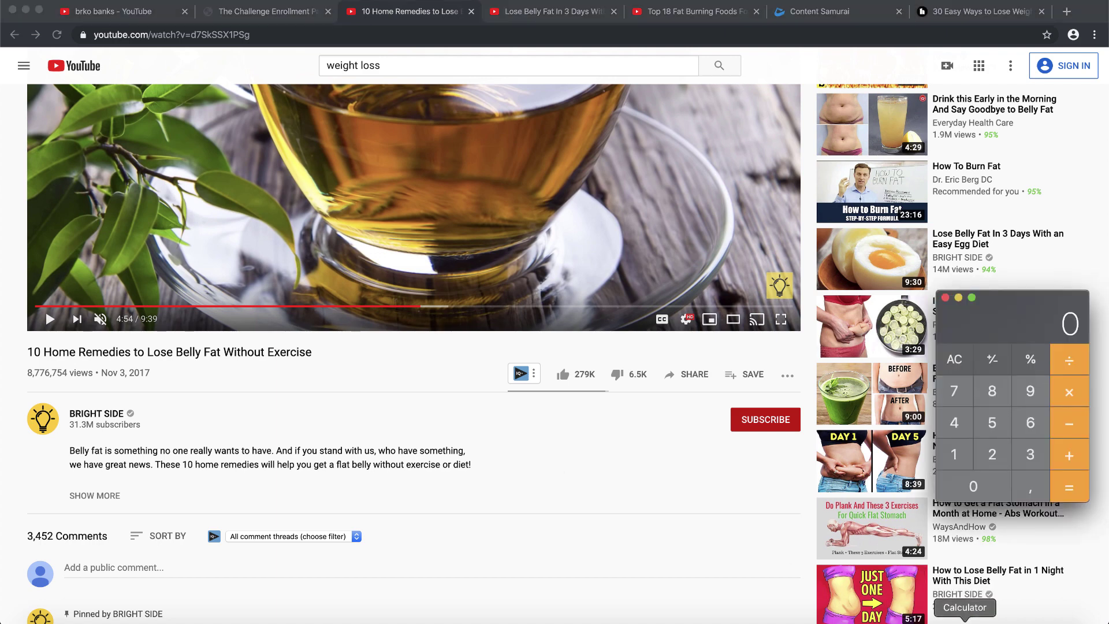
left_click(991, 403)
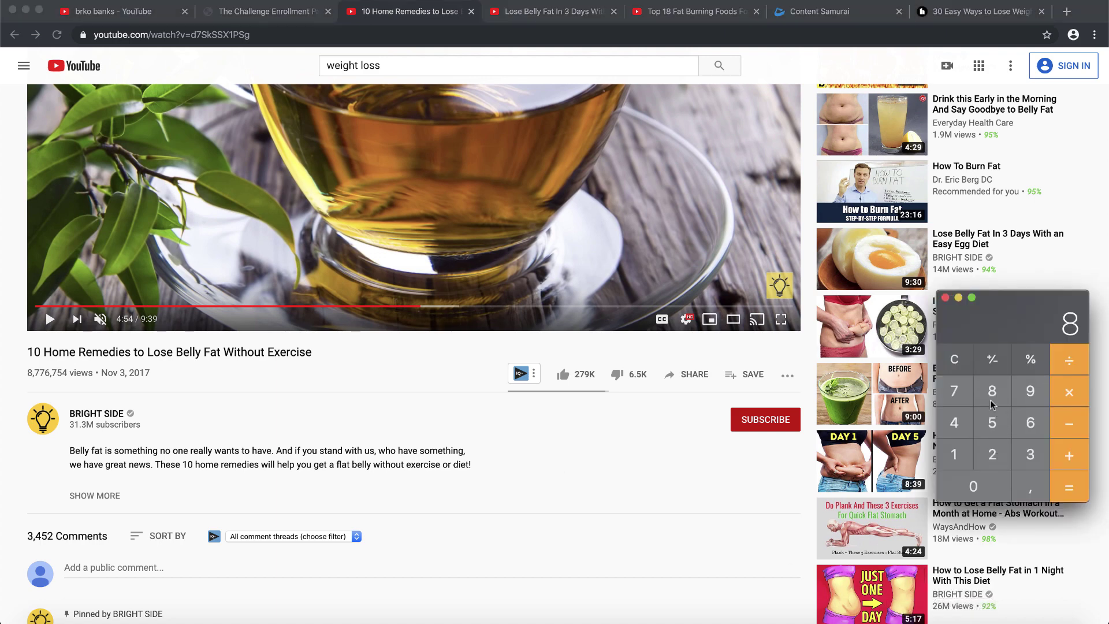
left_click(958, 398)
left_click(963, 491)
left_click(962, 487)
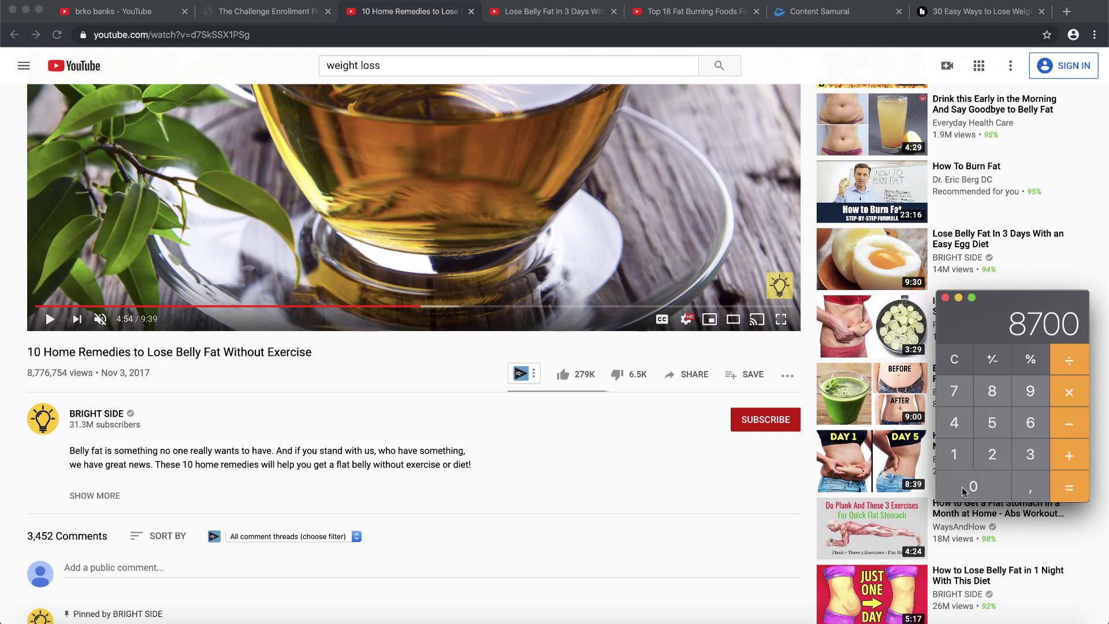
double_click(961, 486)
left_click(964, 489)
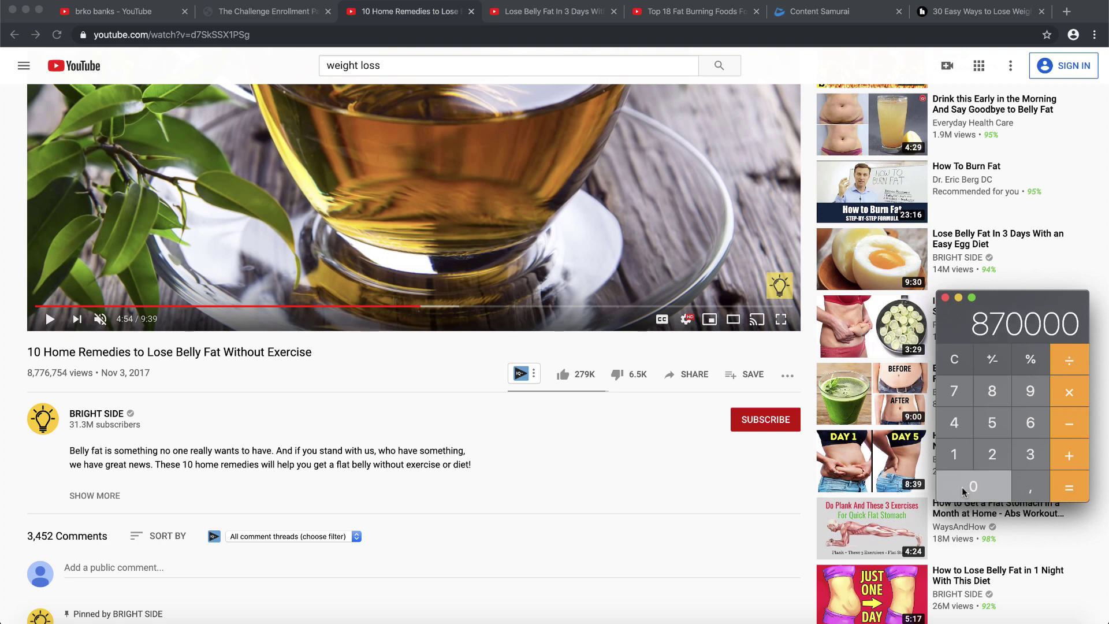
left_click(1069, 393)
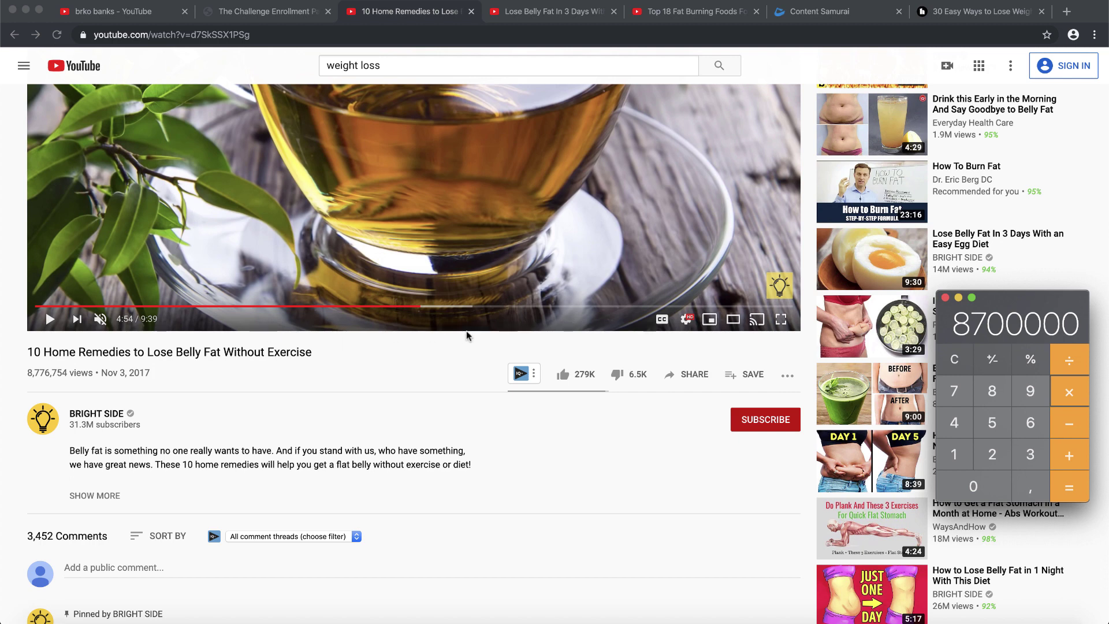
left_click(1026, 461)
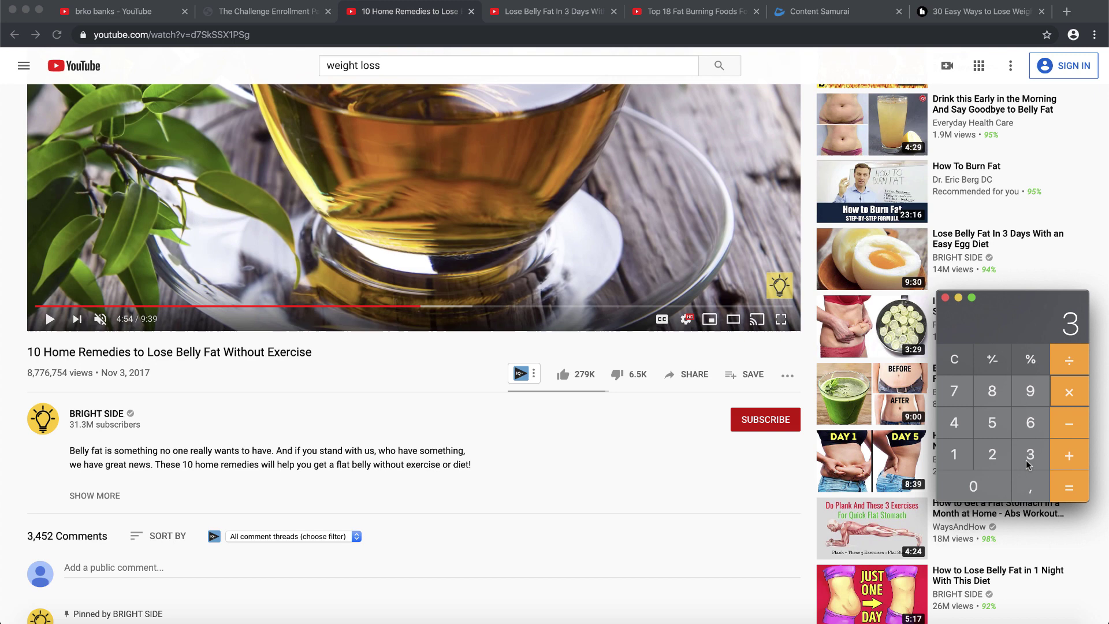
left_click(1065, 488)
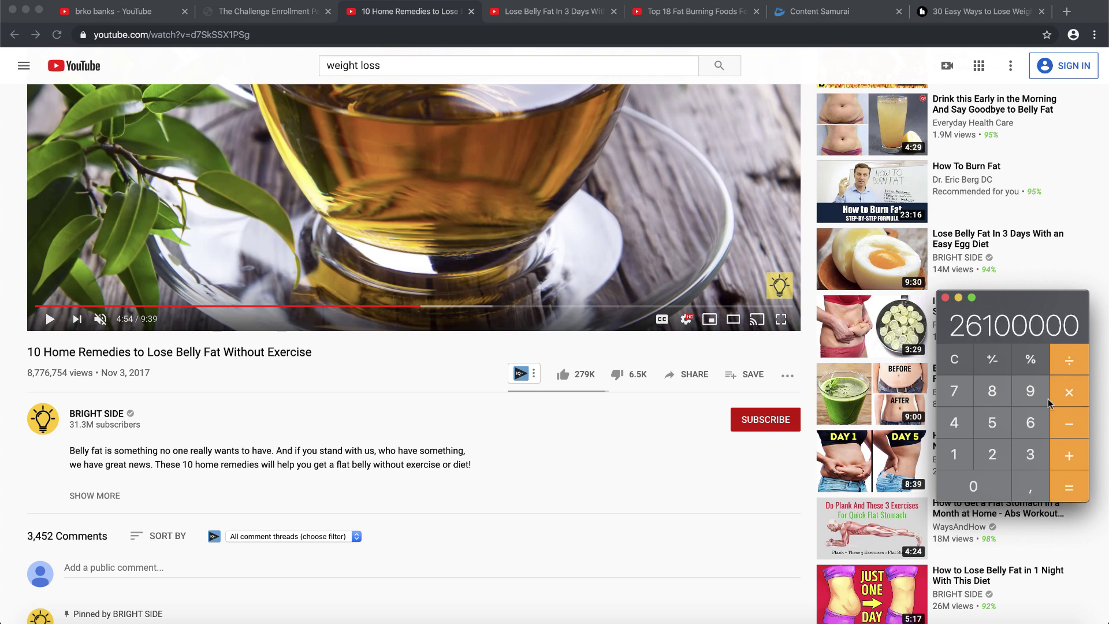
Divide the multiplied view count by 1000 to estimate the video's earnings
left_click(1068, 363)
left_click(947, 453)
left_click(972, 488)
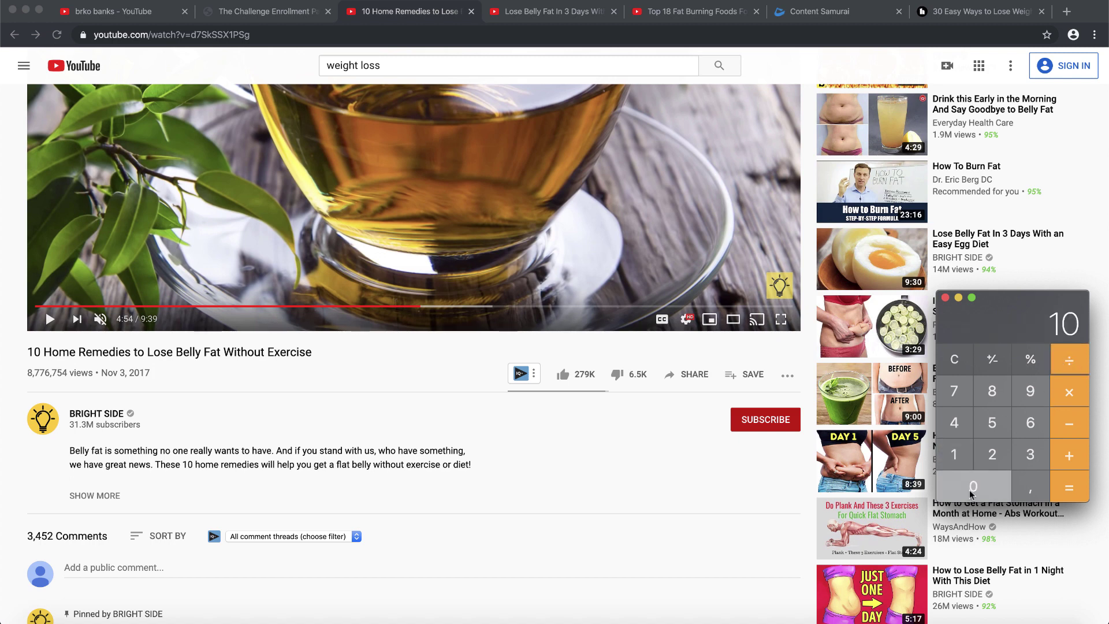
double_click(972, 487)
left_click(1052, 488)
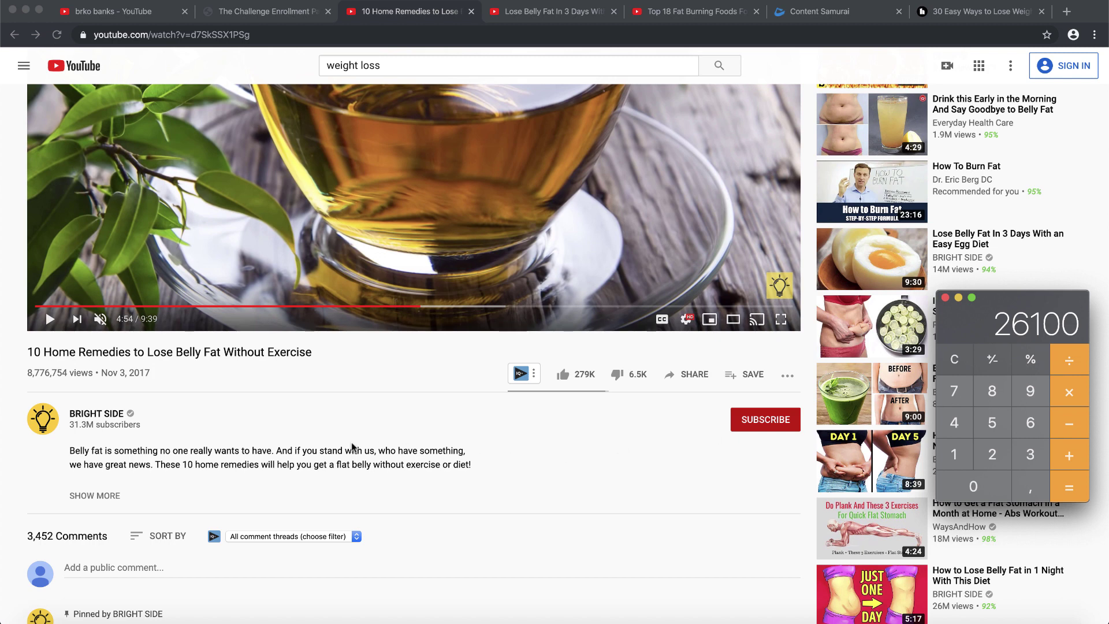
Return to Chrome, skim the "Lose Belly Fat In 3 Days With an Easy Egg Diet" video to 2:54, and pause it
left_click(329, 443)
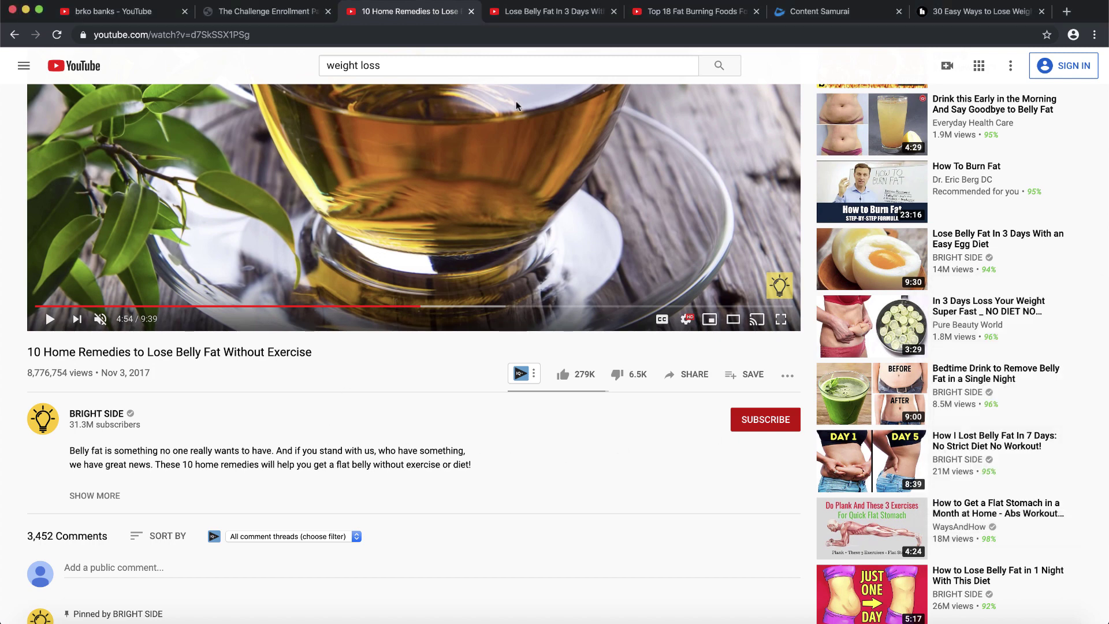
left_click(544, 12)
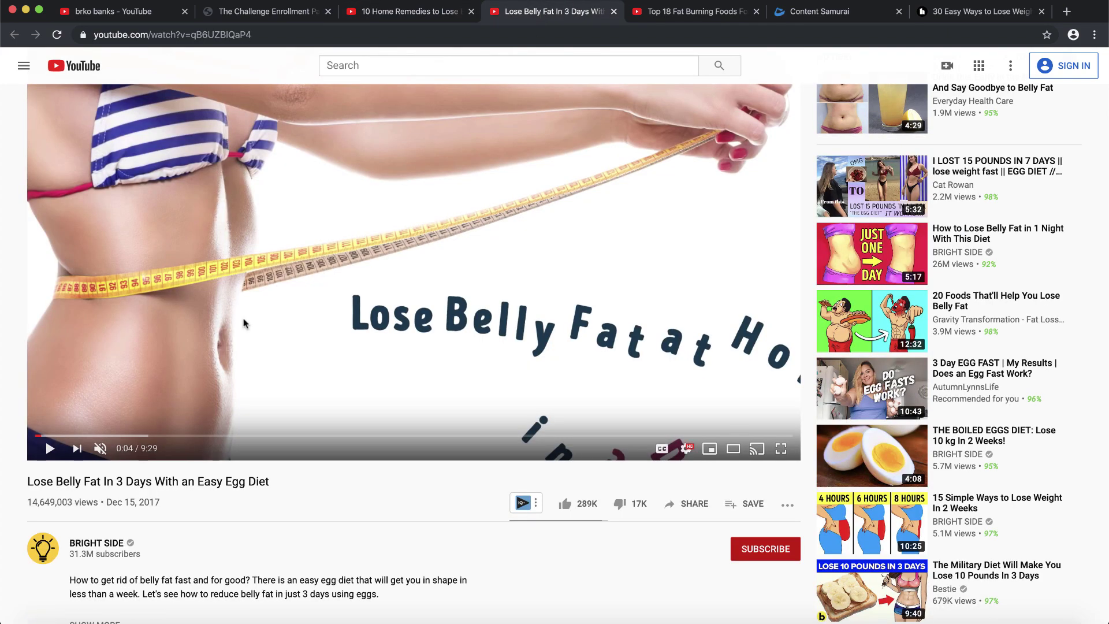
left_click(168, 397)
scroll(167, 397, "up", 1)
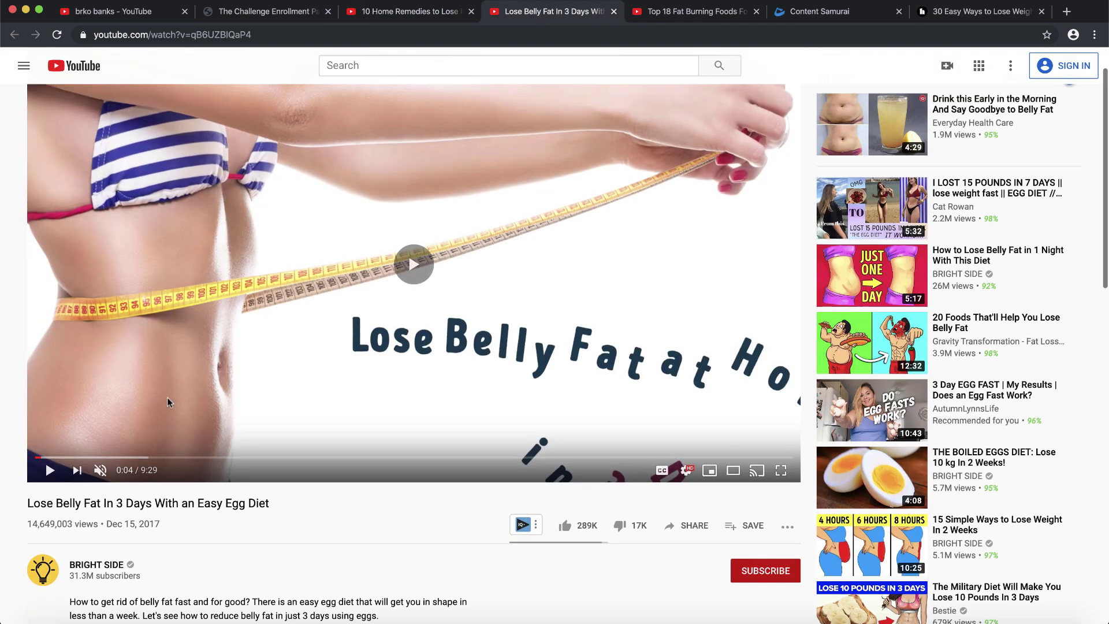
left_click(103, 452)
left_click(142, 457)
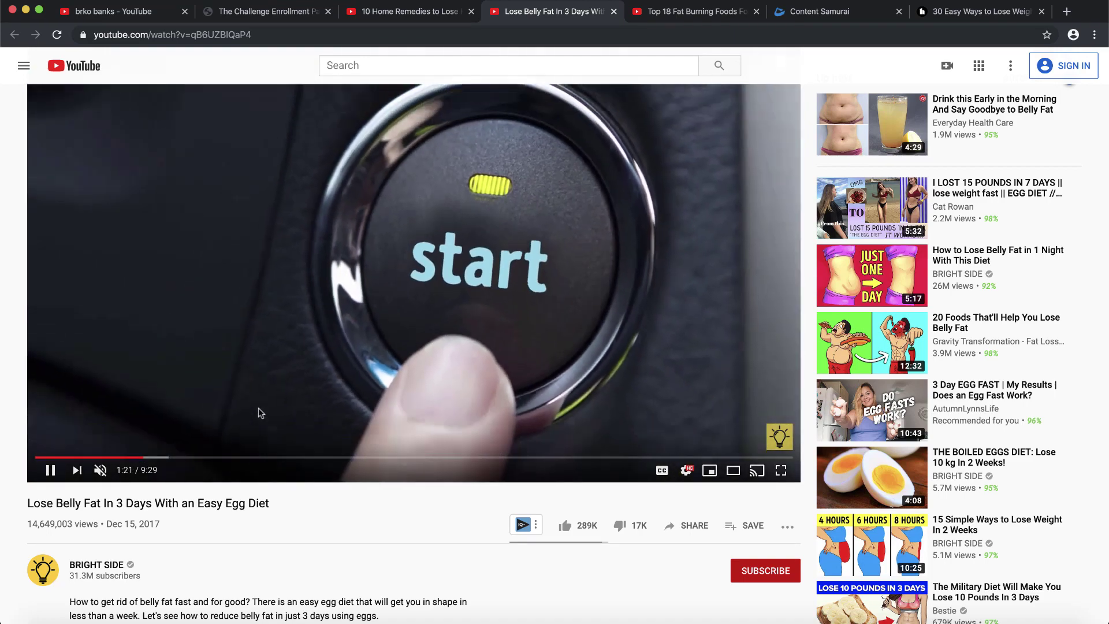
scroll(289, 423, "up", 2)
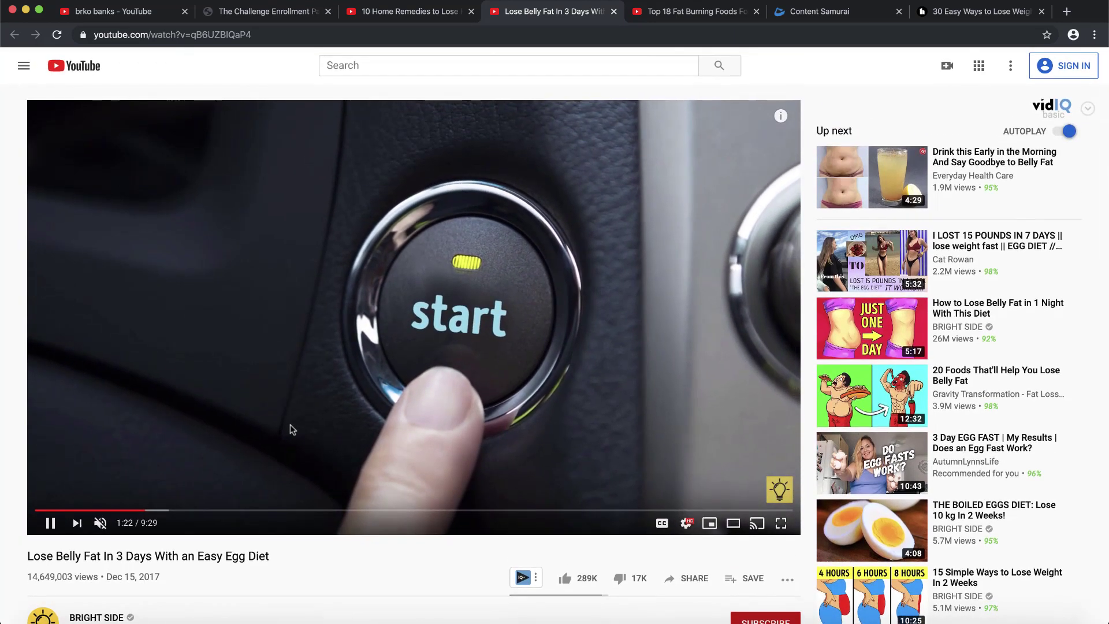
left_click(199, 511)
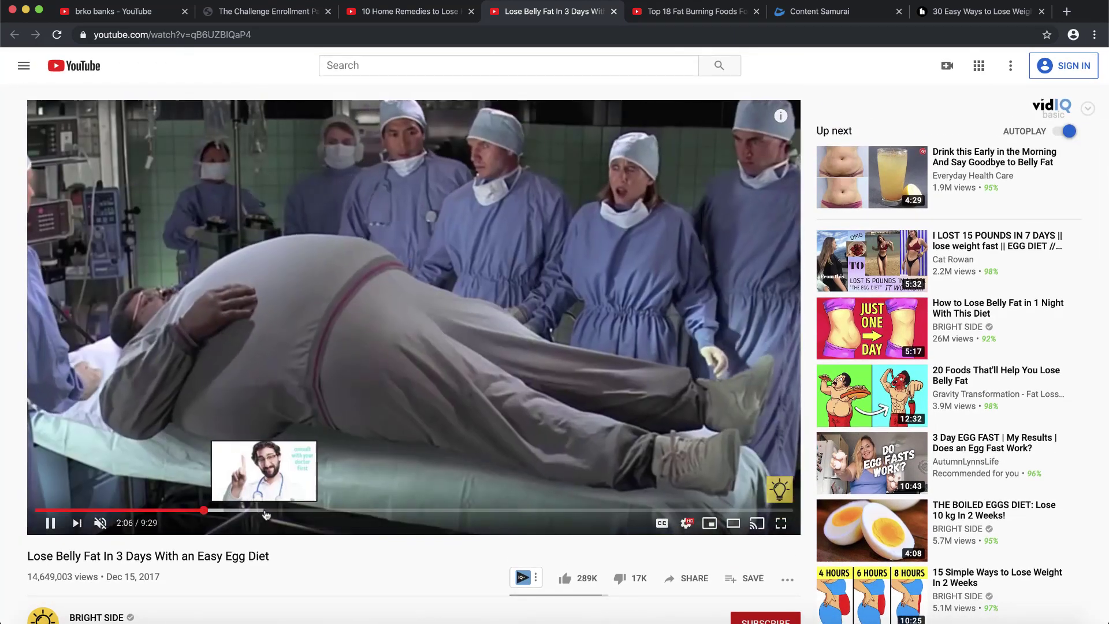
left_click(265, 510)
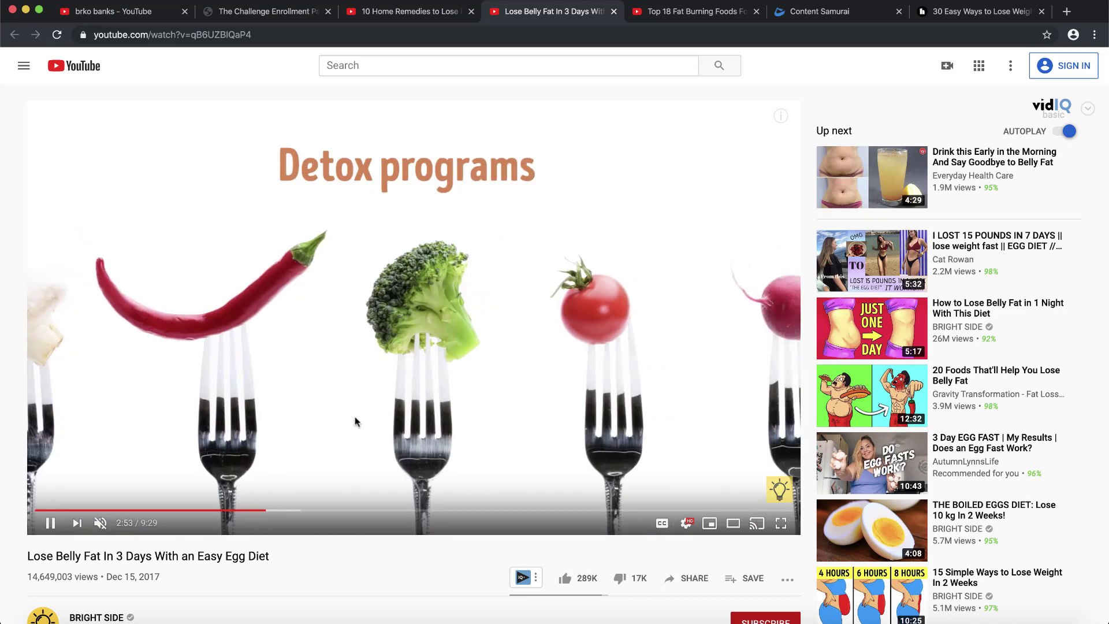
left_click(354, 417)
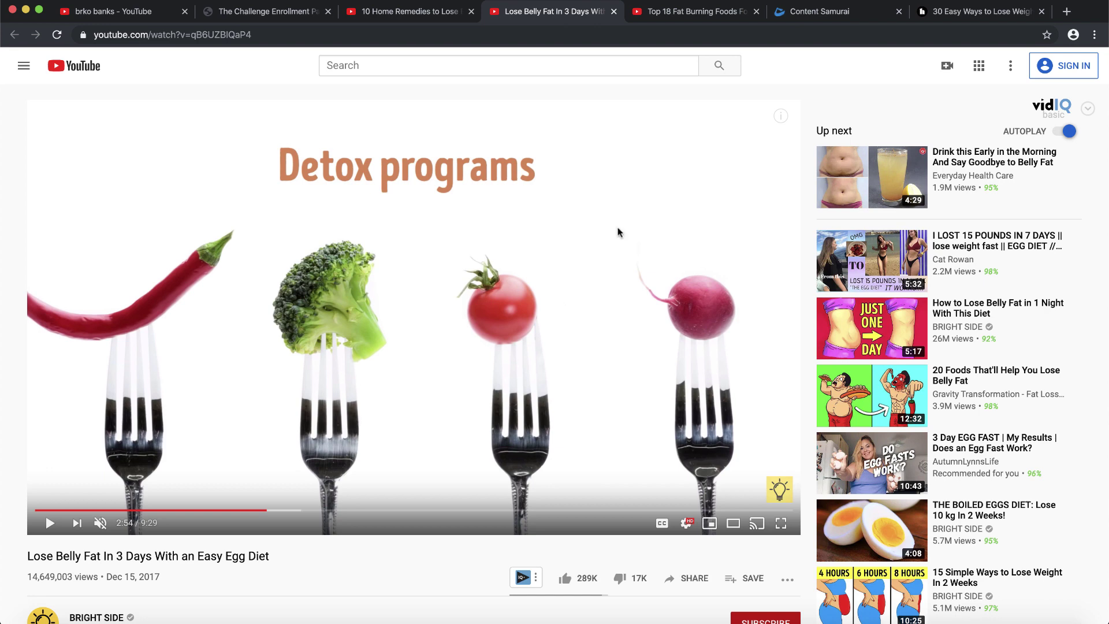
Open the BRIGHT SIDE channel from the egg diet video and view its About information
scroll(96, 495, "down", 3)
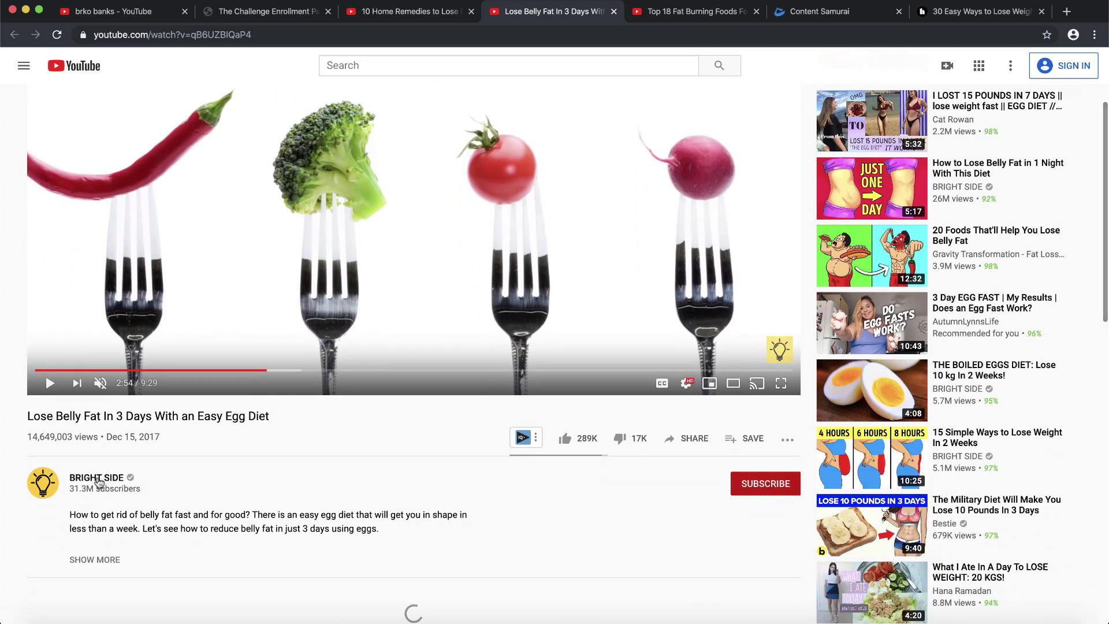
left_click(96, 478)
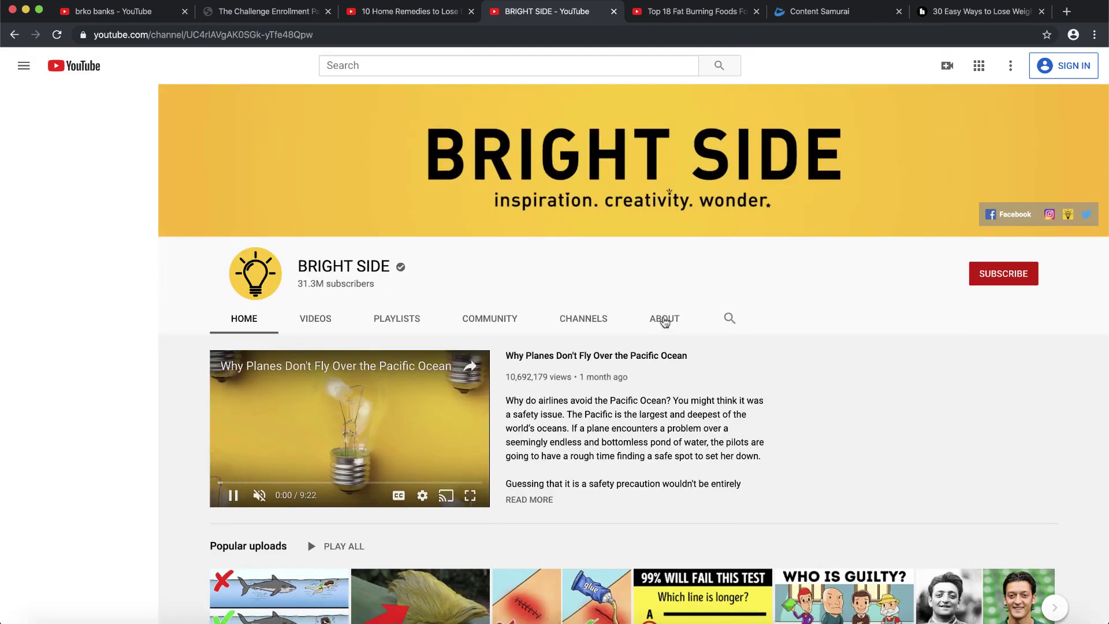
left_click(664, 317)
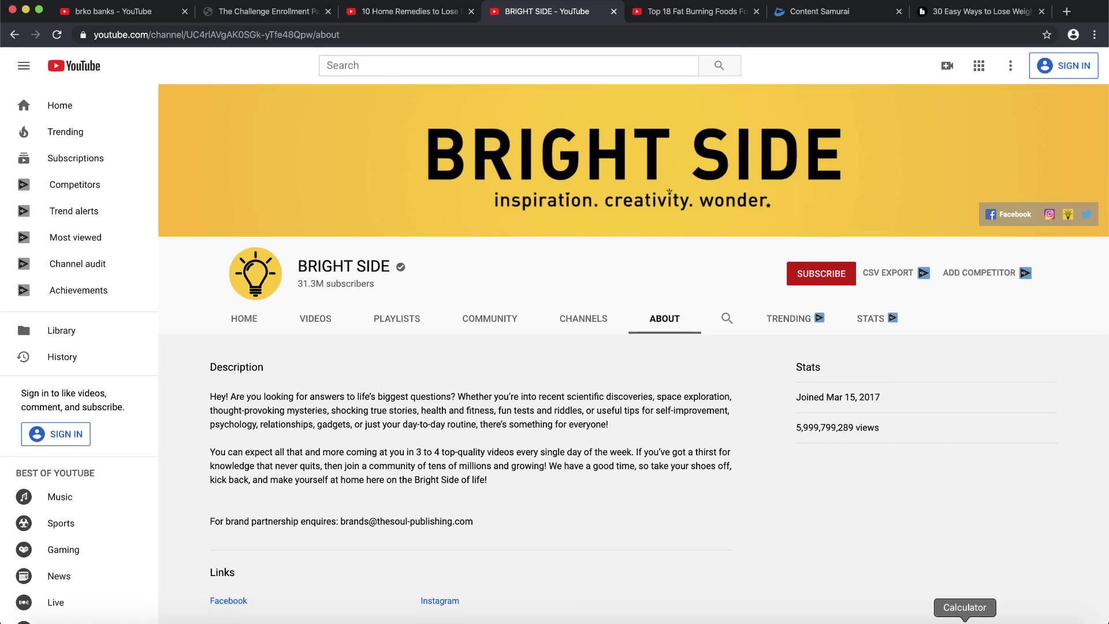
left_click(967, 609)
key("Escape")
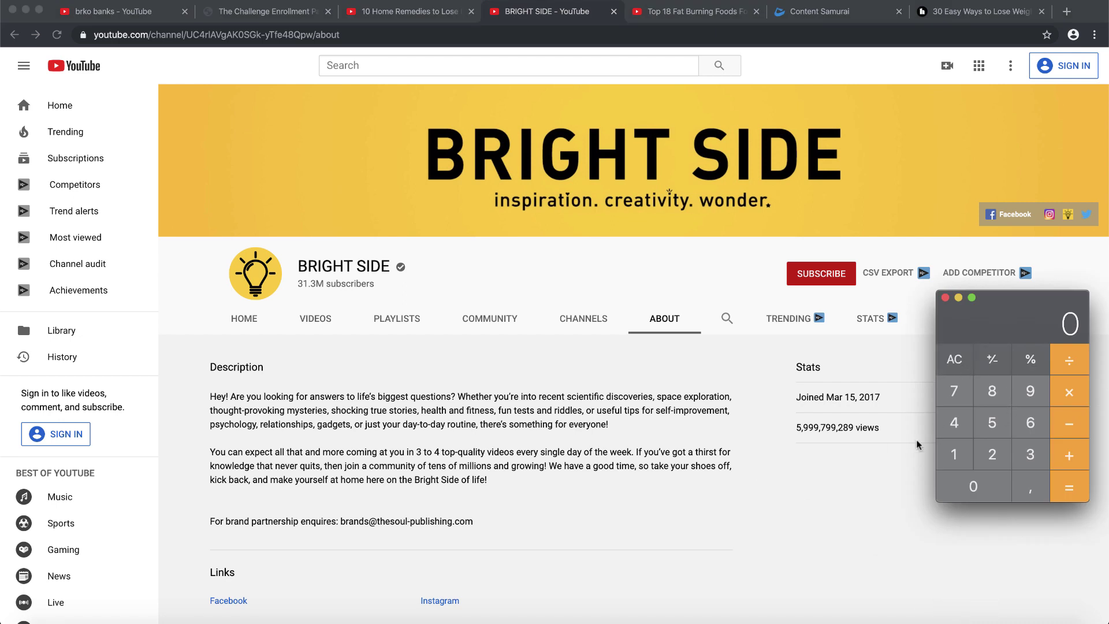
left_click_drag(1001, 316, 1017, 355)
left_click(1043, 463)
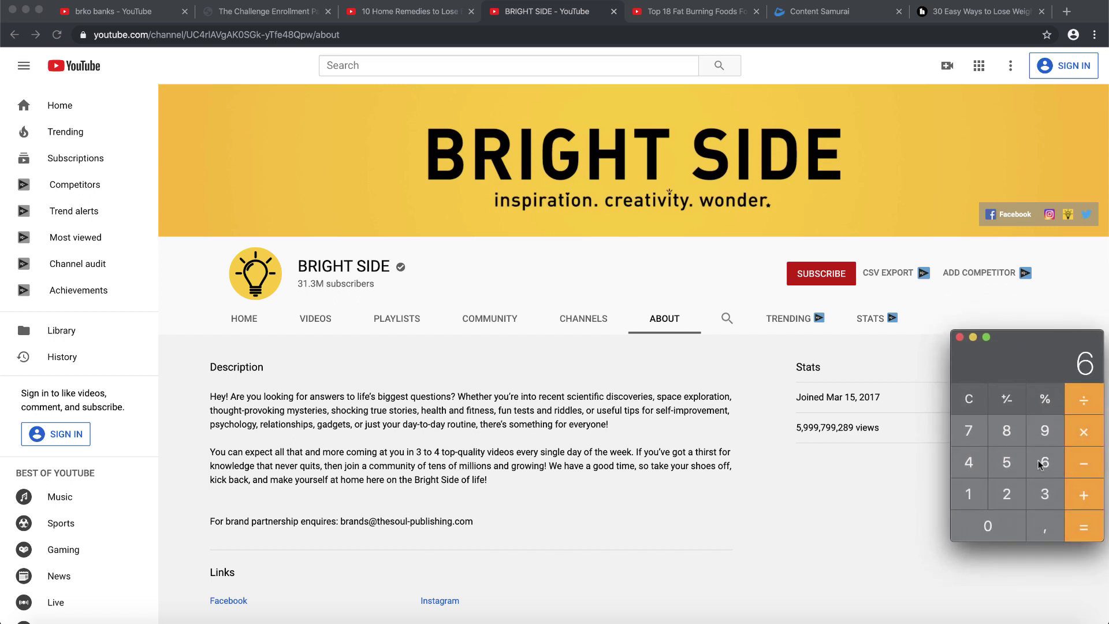
left_click(980, 531)
left_click(980, 531)
left_click(980, 532)
left_click(980, 531)
left_click(980, 531)
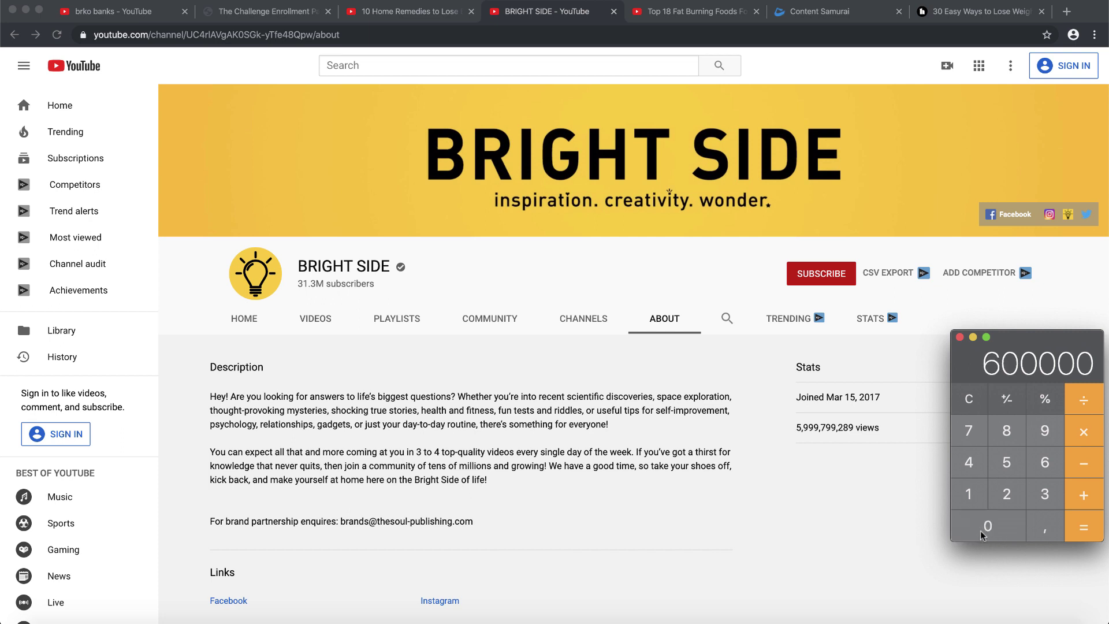
left_click(980, 531)
left_click(980, 531)
left_click(981, 531)
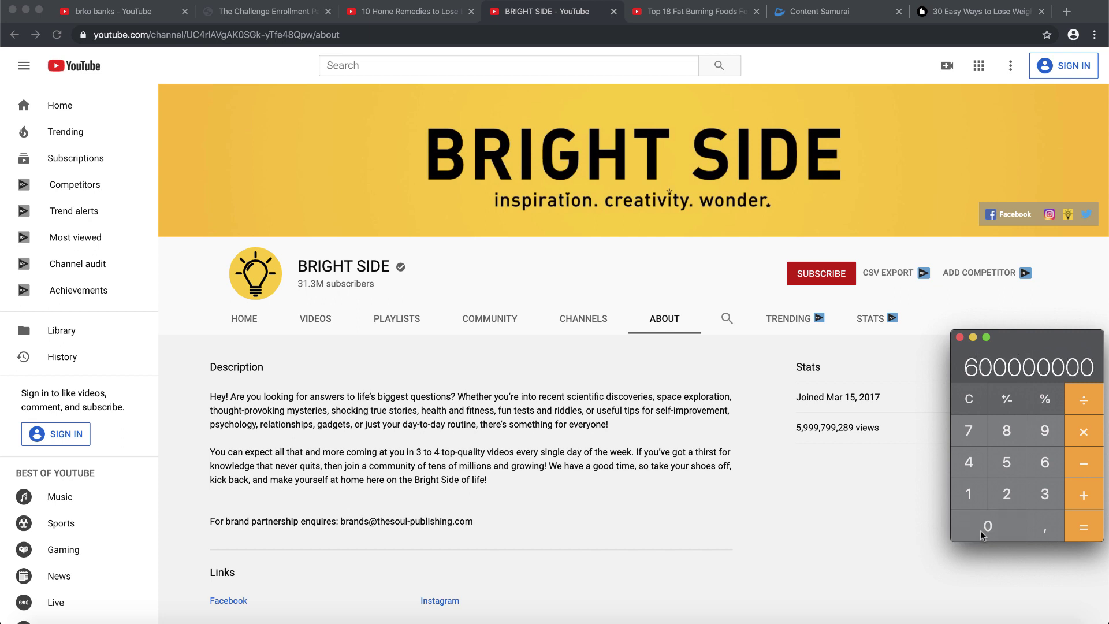
left_click(980, 531)
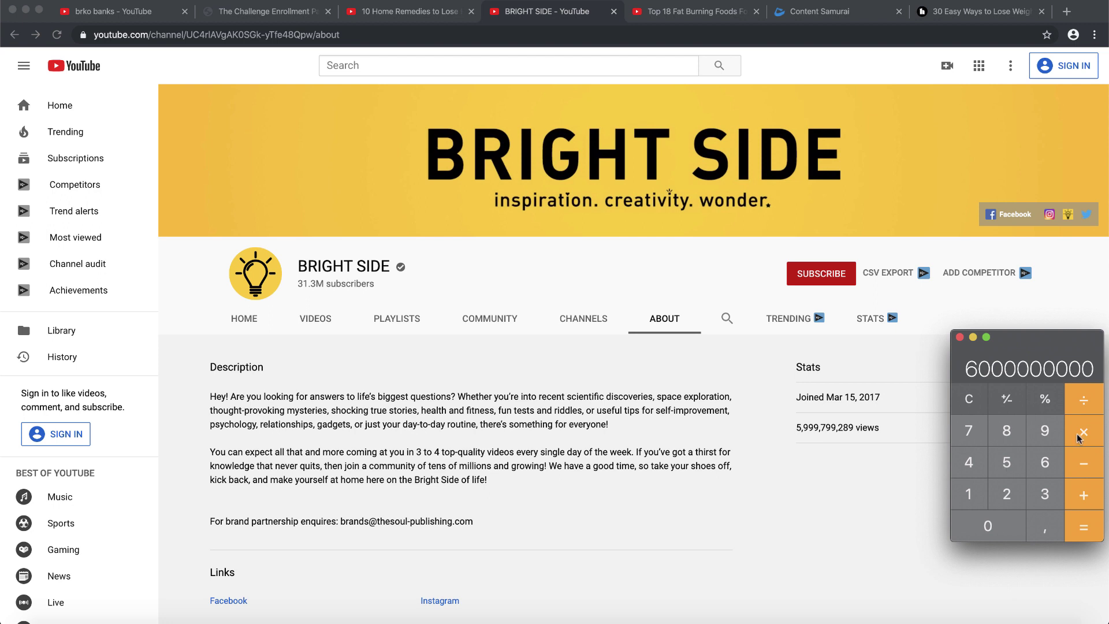
Multiply the entered view count by 5 and divide by 1000 to estimate the channel's total earnings
key("asterisk")
left_click(1006, 469)
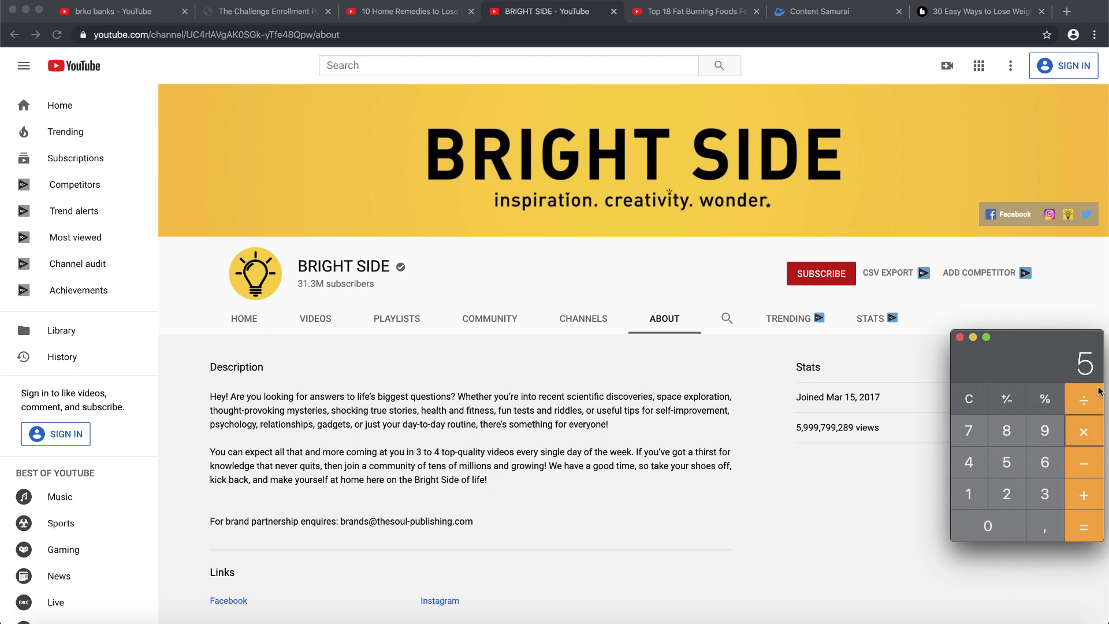
left_click(1082, 398)
left_click(969, 502)
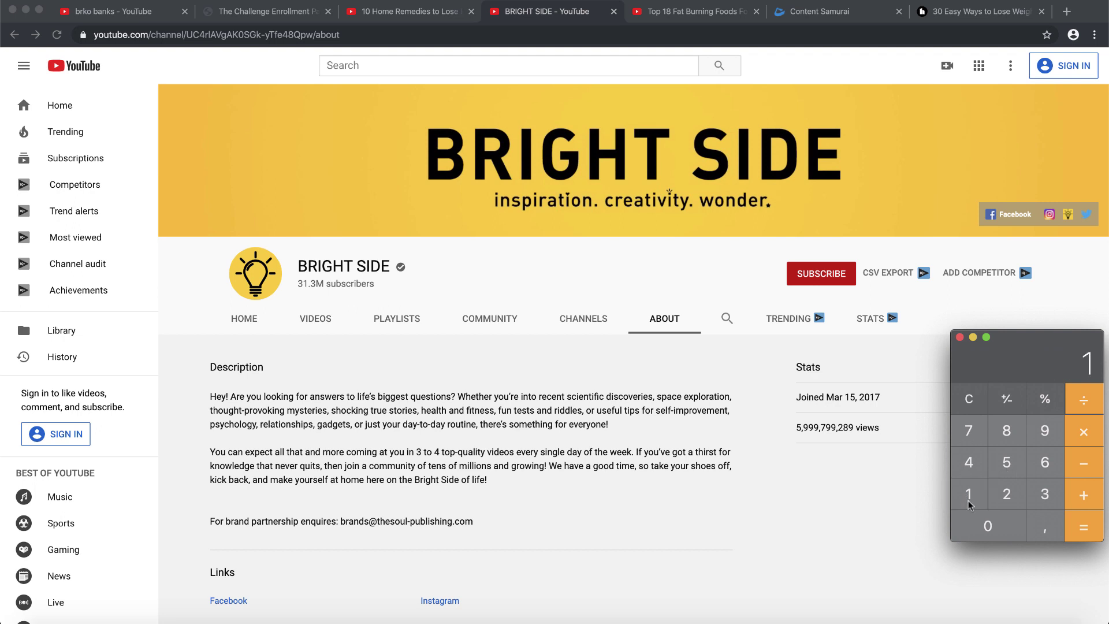
left_click(986, 525)
left_click(986, 525)
left_click(987, 525)
left_click(1079, 537)
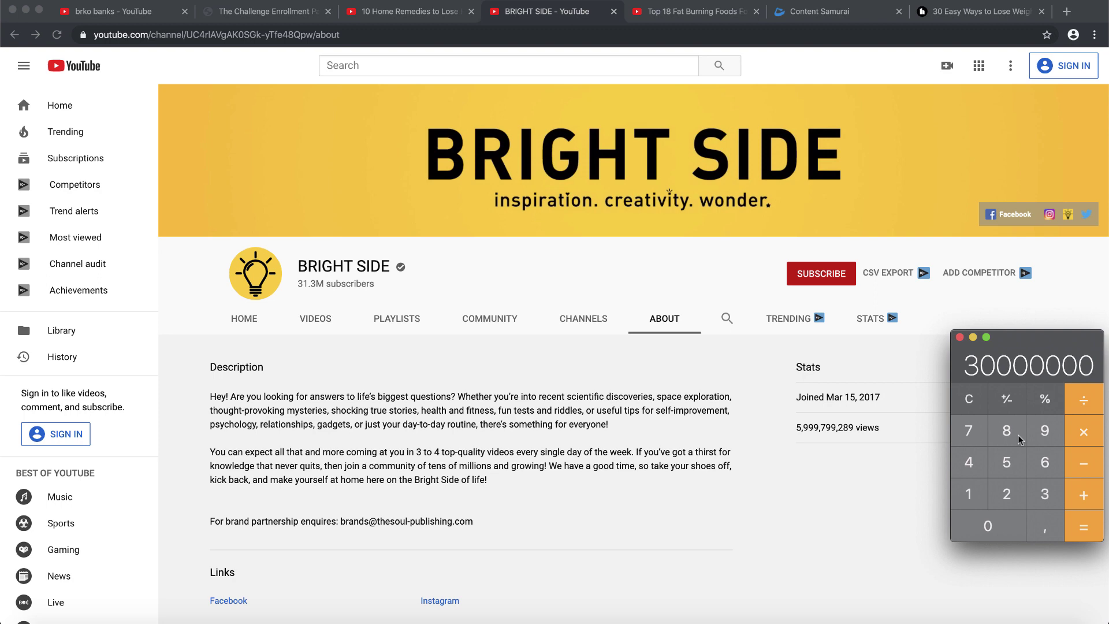
Return to Chrome, skim the "Top 18 Fat Burning Foods For Women" video to 1:58, and pause it
left_click(701, 194)
left_click(659, 13)
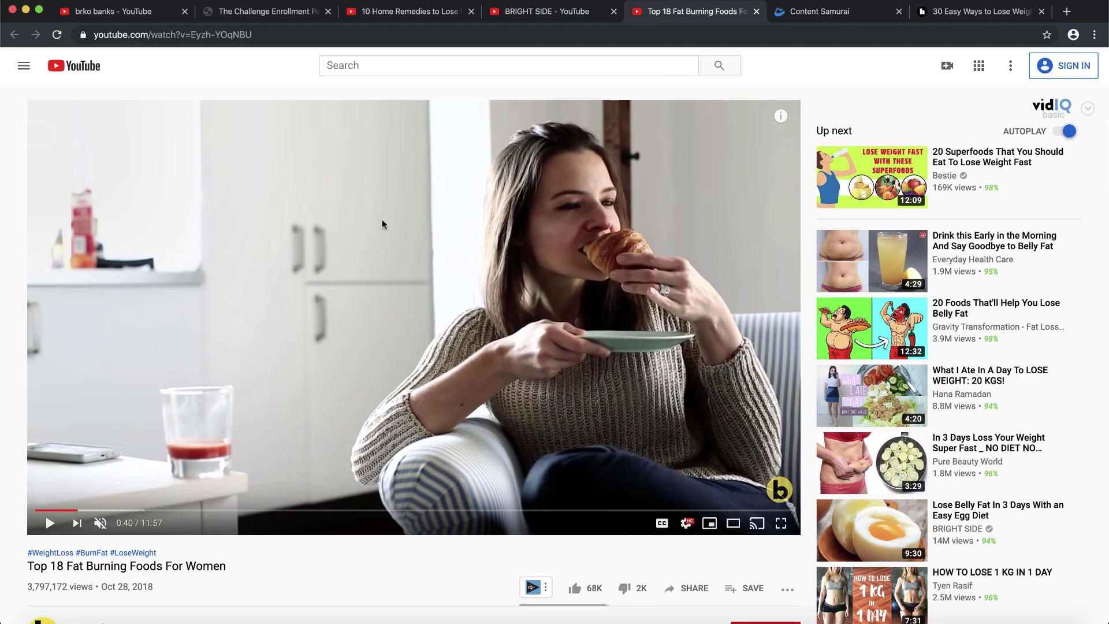
left_click(271, 280)
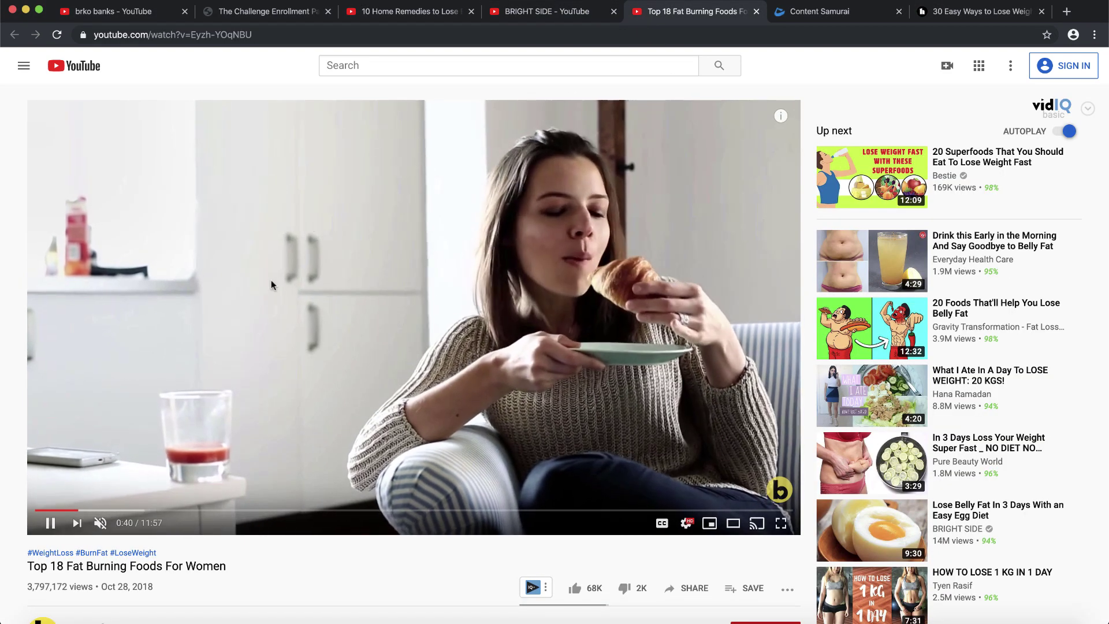
left_click(137, 509)
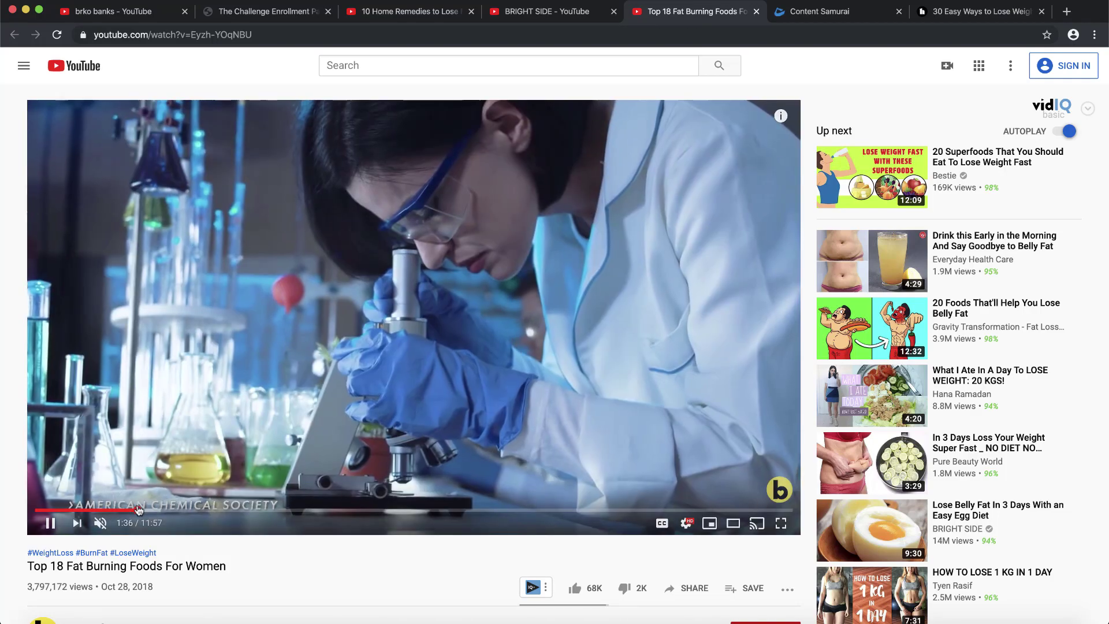
left_click(156, 509)
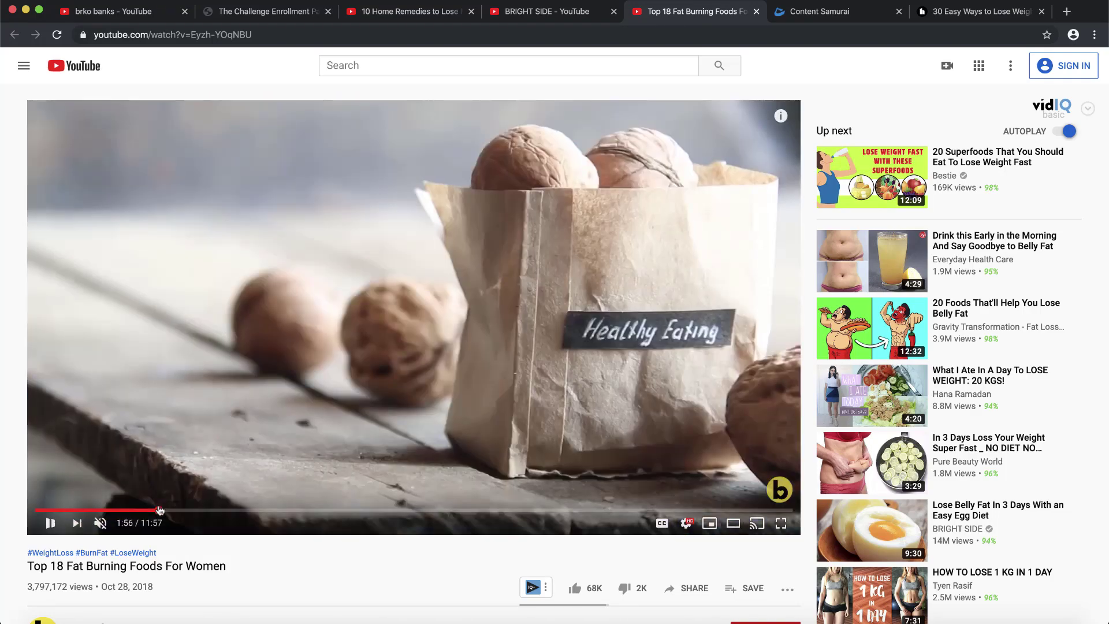
left_click(250, 447)
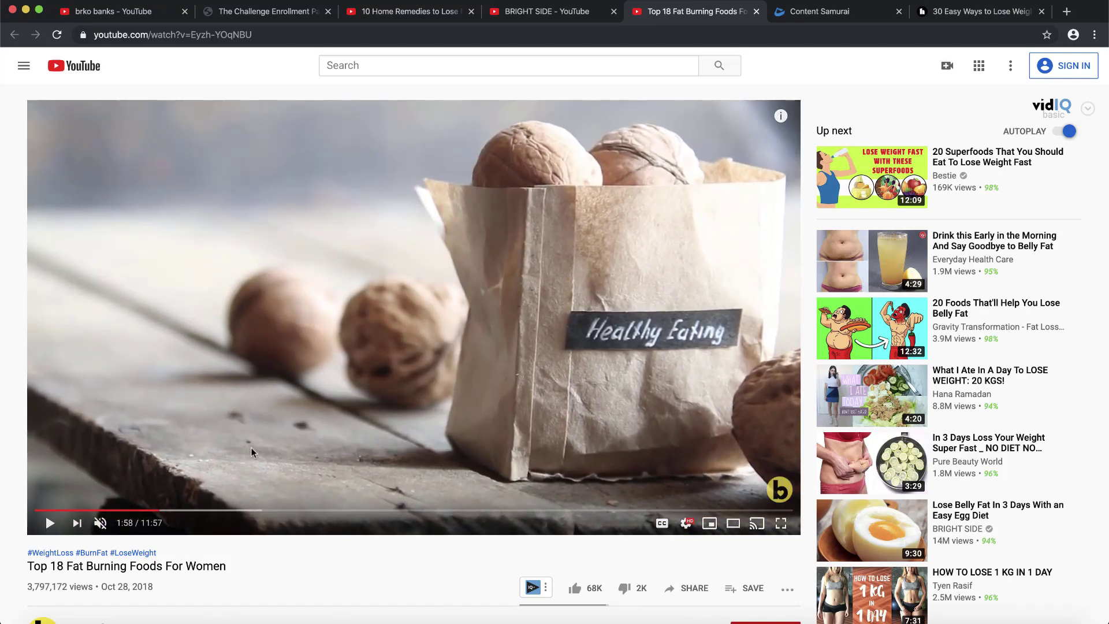
Highlight the view count below the "Top 18 Fat Burning Foods For Women" video, then clear the highlight
scroll(250, 446, "down", 3)
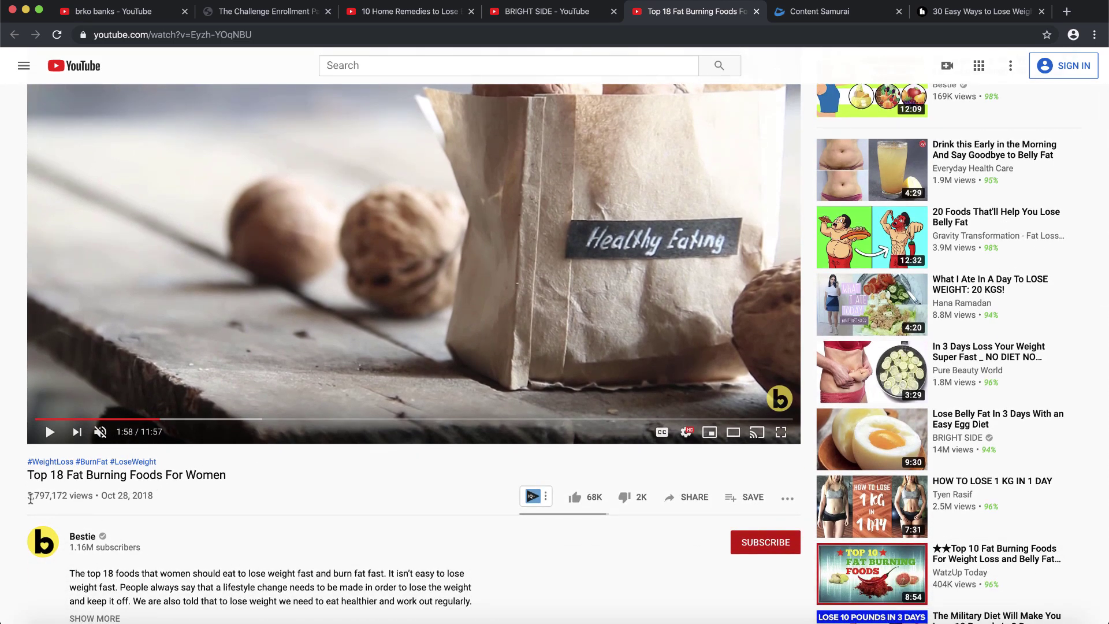
left_click_drag(29, 495, 102, 496)
left_click(103, 495)
scroll(175, 524, "up", 3)
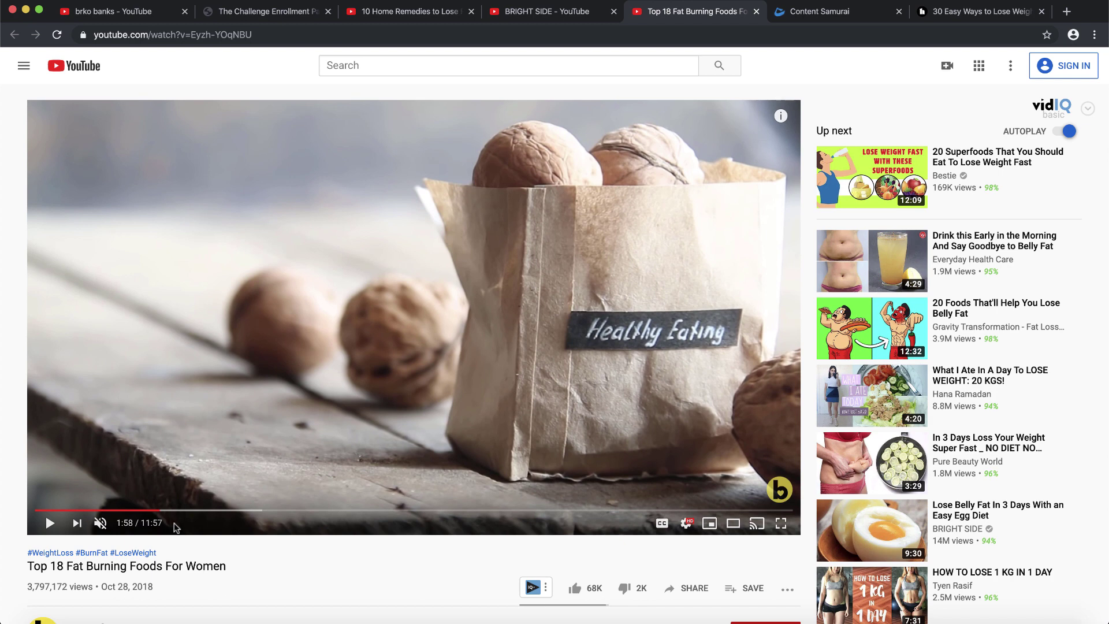
Open the Bestie channel from the fat burning foods video and view its About information
scroll(174, 525, "down", 1)
left_click(82, 594)
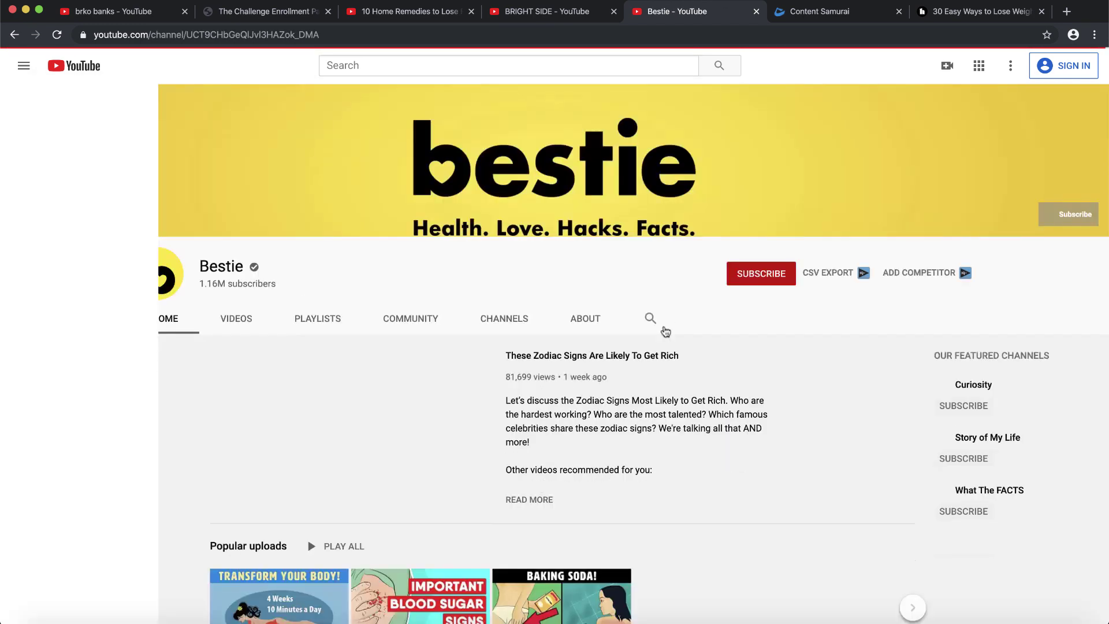
left_click(660, 318)
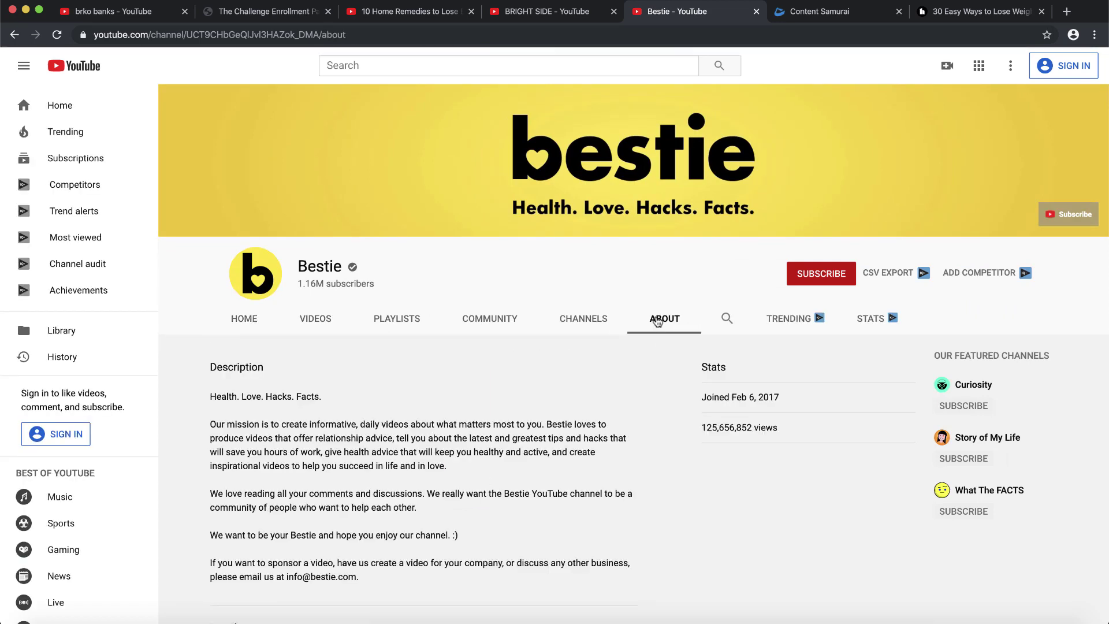
Clear the previous result in Calculator, then return to Chrome and highlight the Bestie channel's total view count
left_click(955, 601)
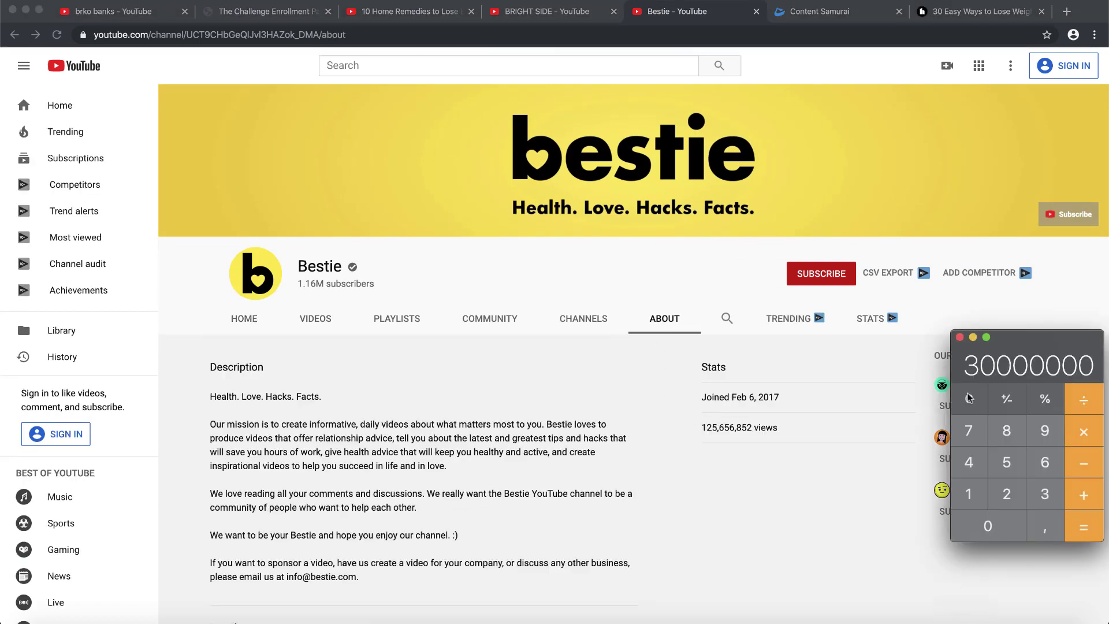
key("Escape")
left_click(687, 424)
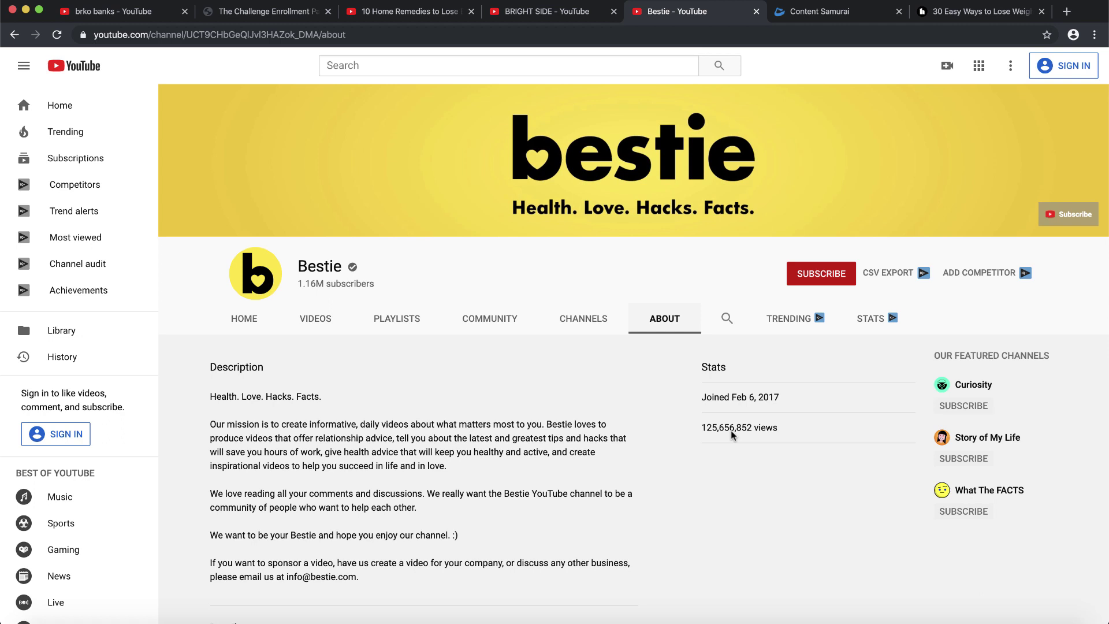
left_click_drag(702, 428, 777, 427)
left_click(775, 428)
Create a new video in Content Samurai and browse the social media, blog post, and sales video templates
left_click(799, 14)
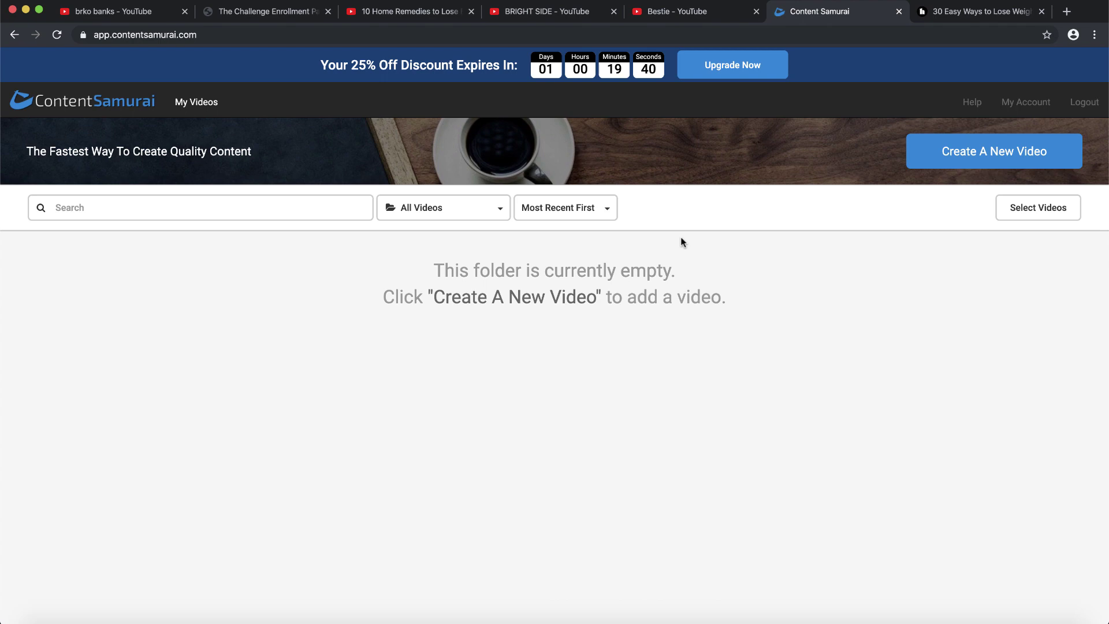
left_click(964, 157)
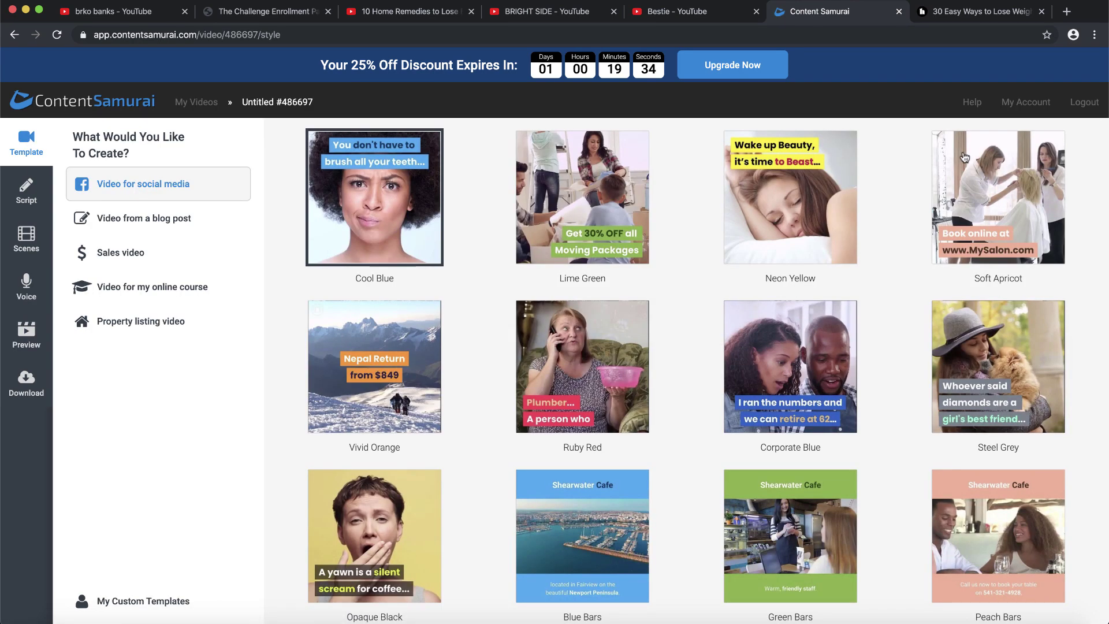
scroll(964, 157, "down", 1)
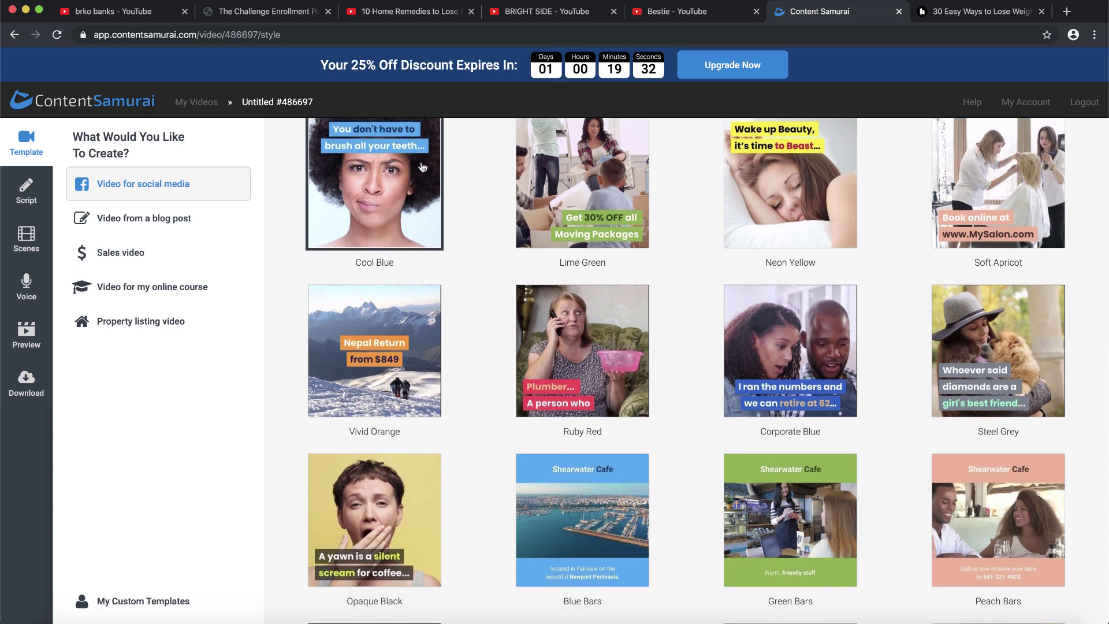
scroll(459, 240, "up", 1)
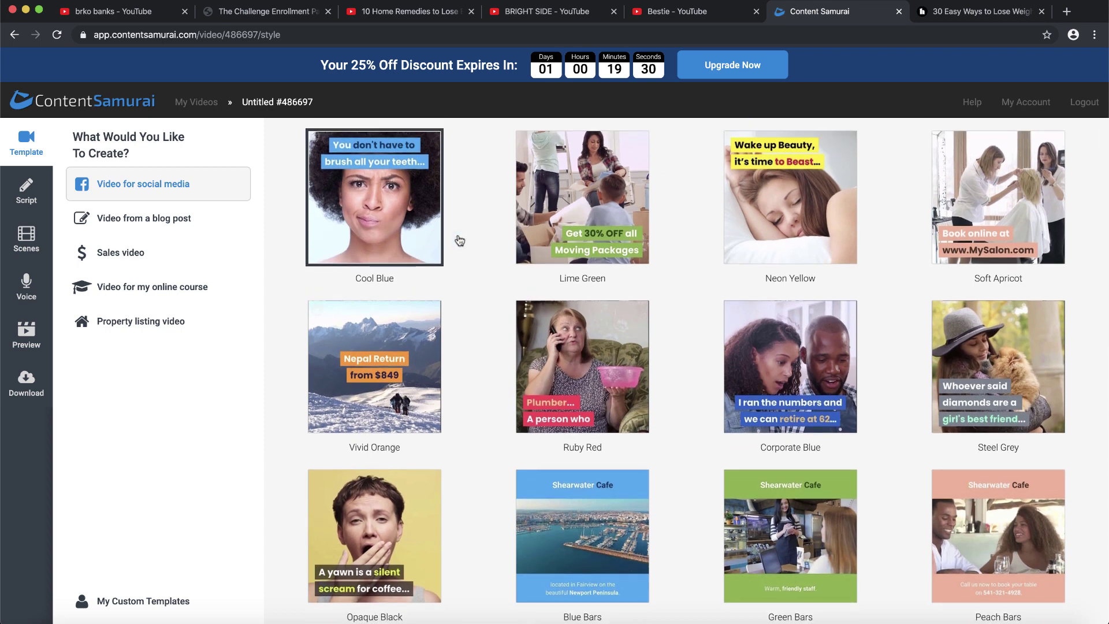
left_click(172, 224)
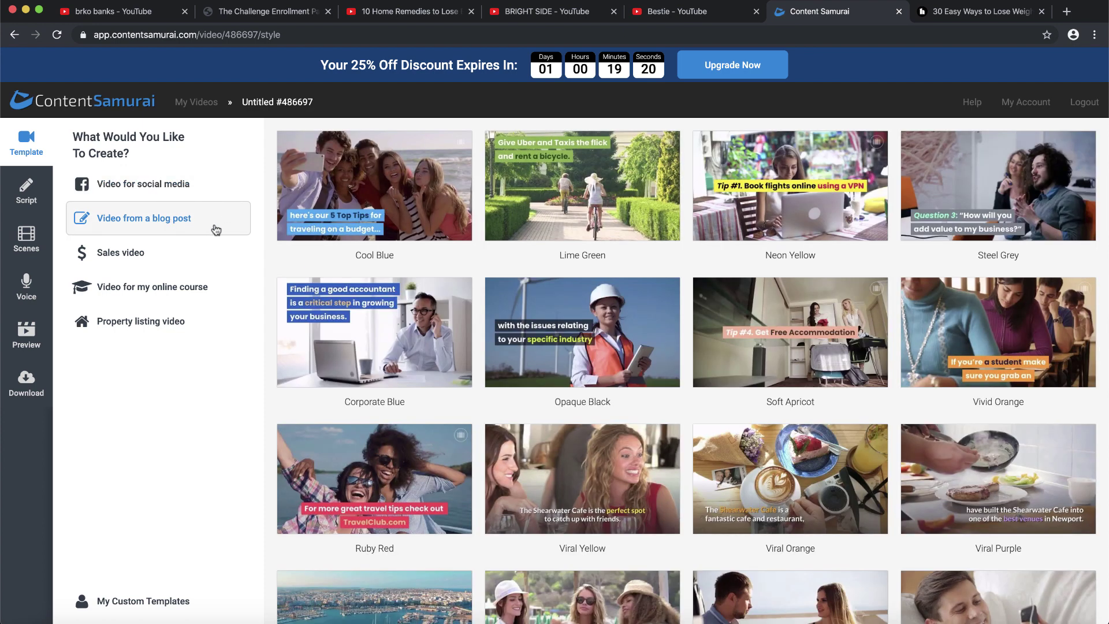
left_click(155, 265)
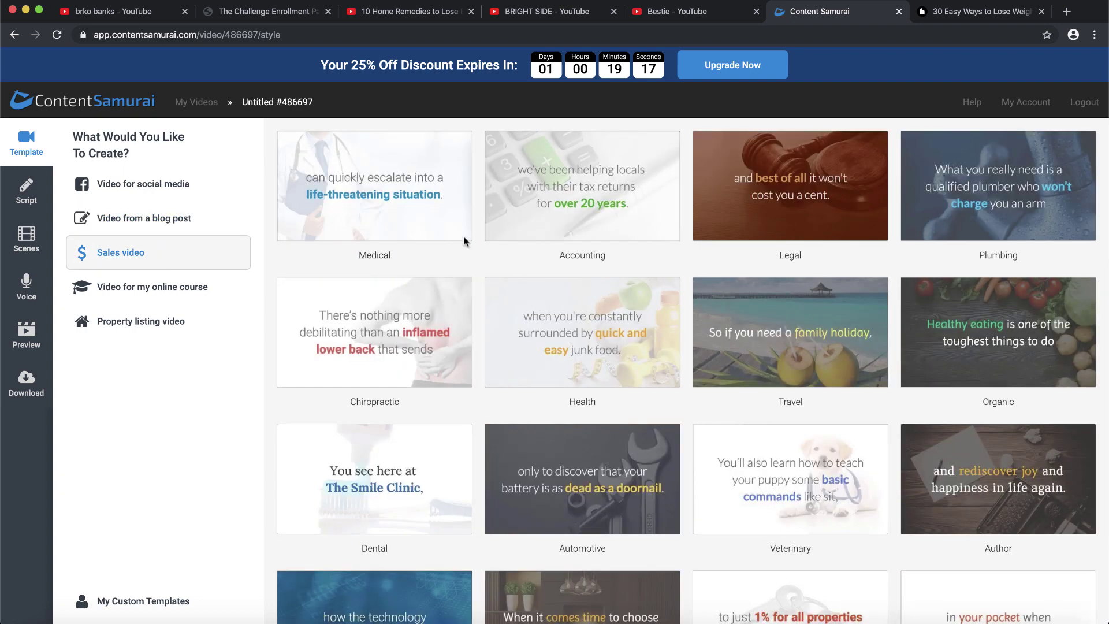
Choose the Ever Green Course template from the online course category and use it for the video
left_click(128, 297)
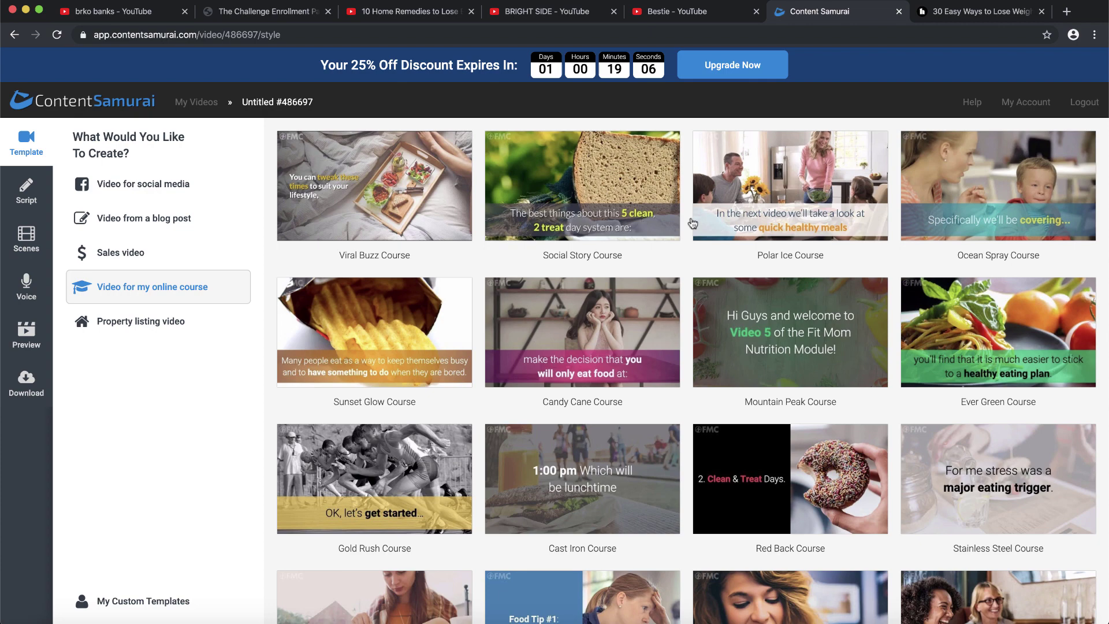
scroll(1047, 347, "up", 1)
scroll(1034, 341, "down", 1)
left_click(985, 370)
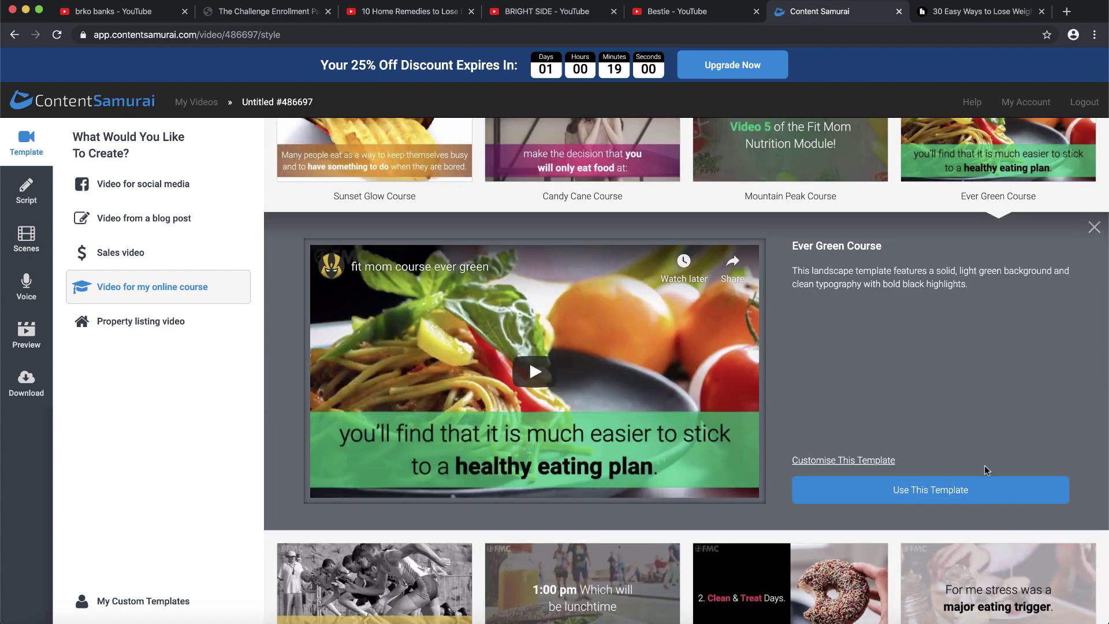
left_click(987, 495)
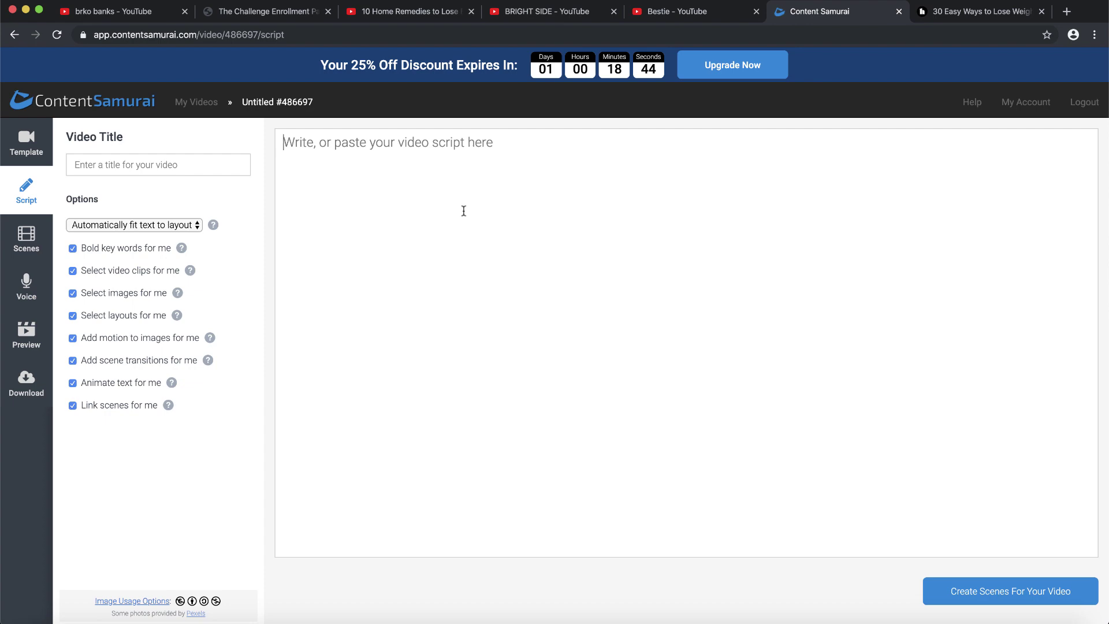
Review the "10 Home Remedies" YouTube video and the Healthline weight loss article as script sources, returning to Content Samurai's script page
left_click(405, 12)
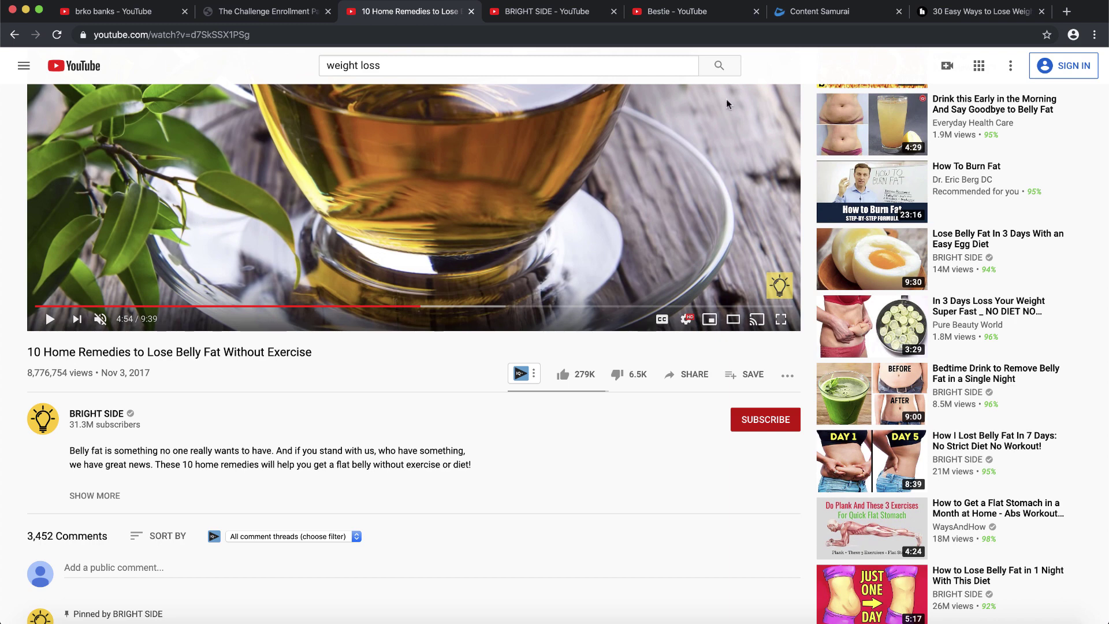
left_click(826, 12)
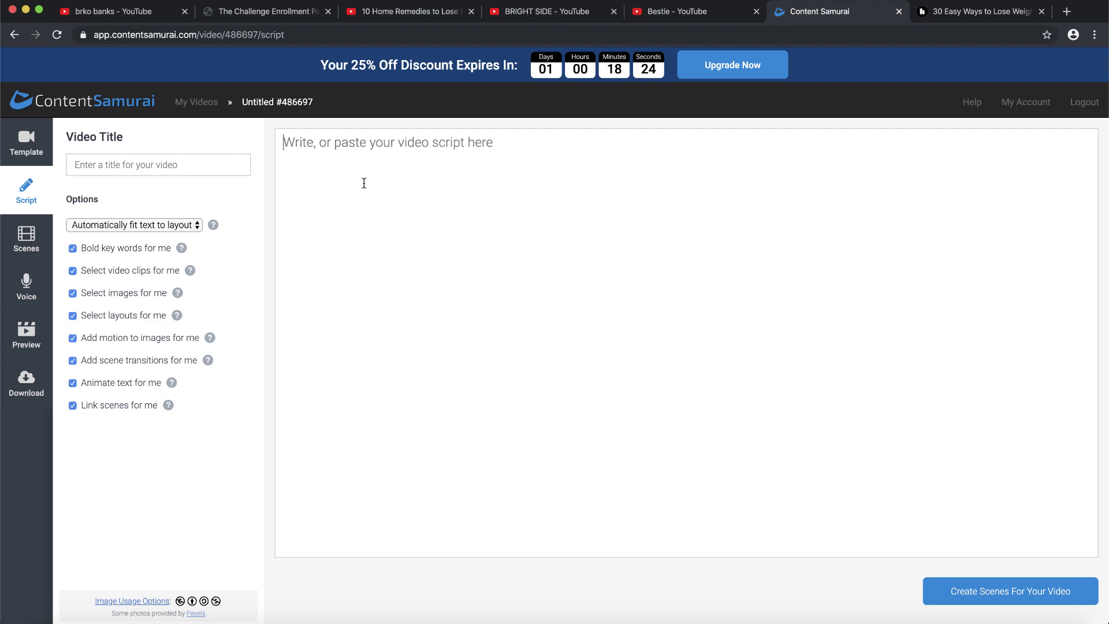
left_click(948, 11)
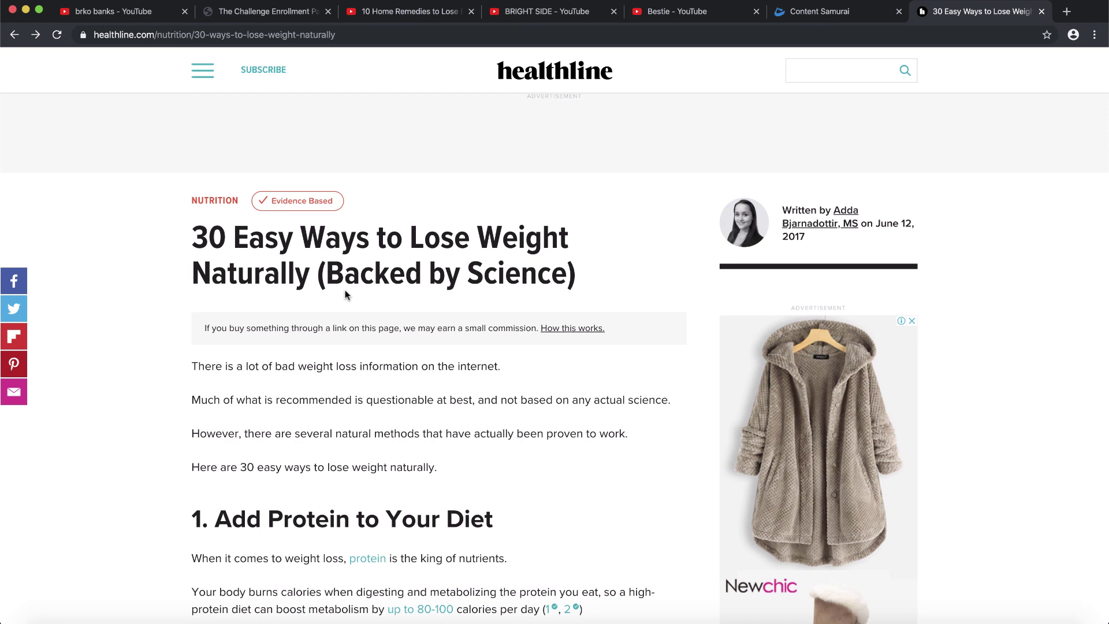
left_click(794, 10)
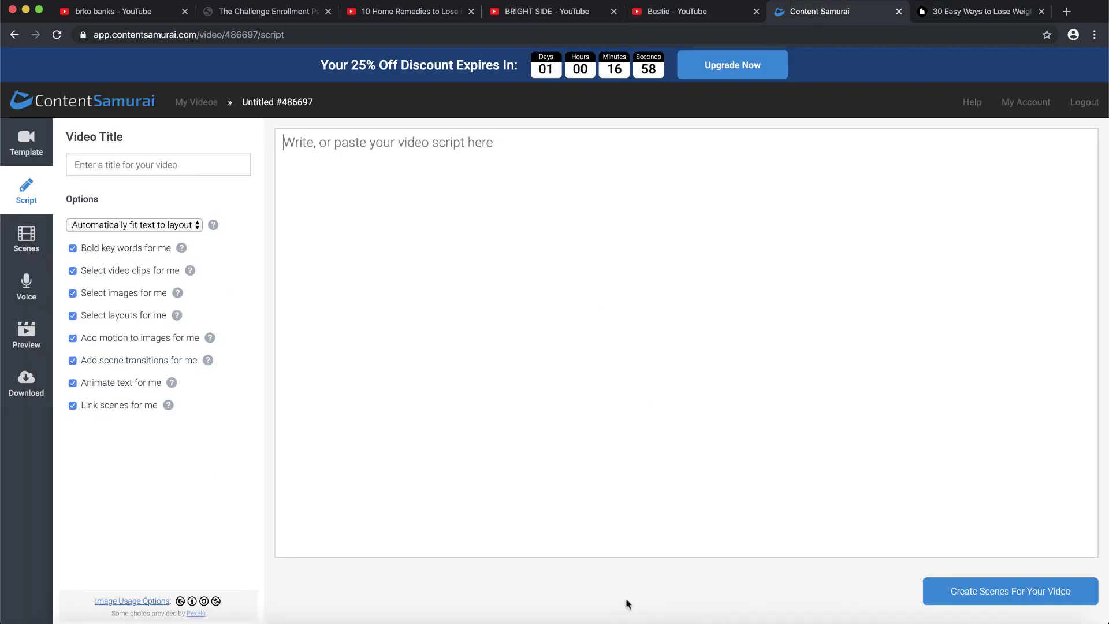
Switch to Notes and copy the whole "Welcome to 10 easy ways to lose weight in 2020" script, through Step 4
left_click(314, 617)
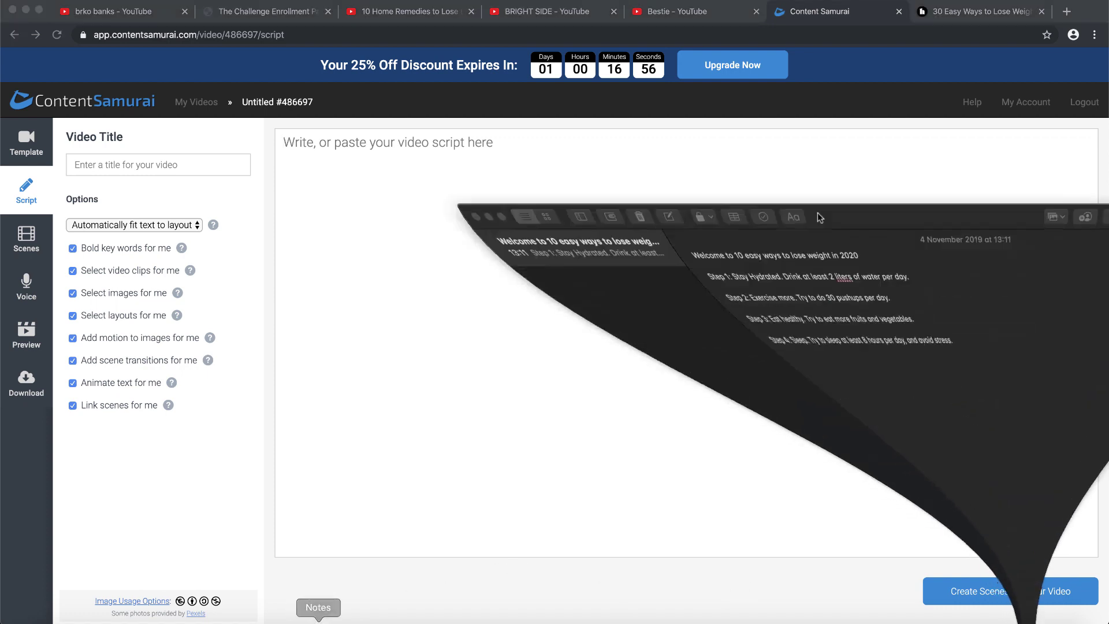
left_click(955, 305)
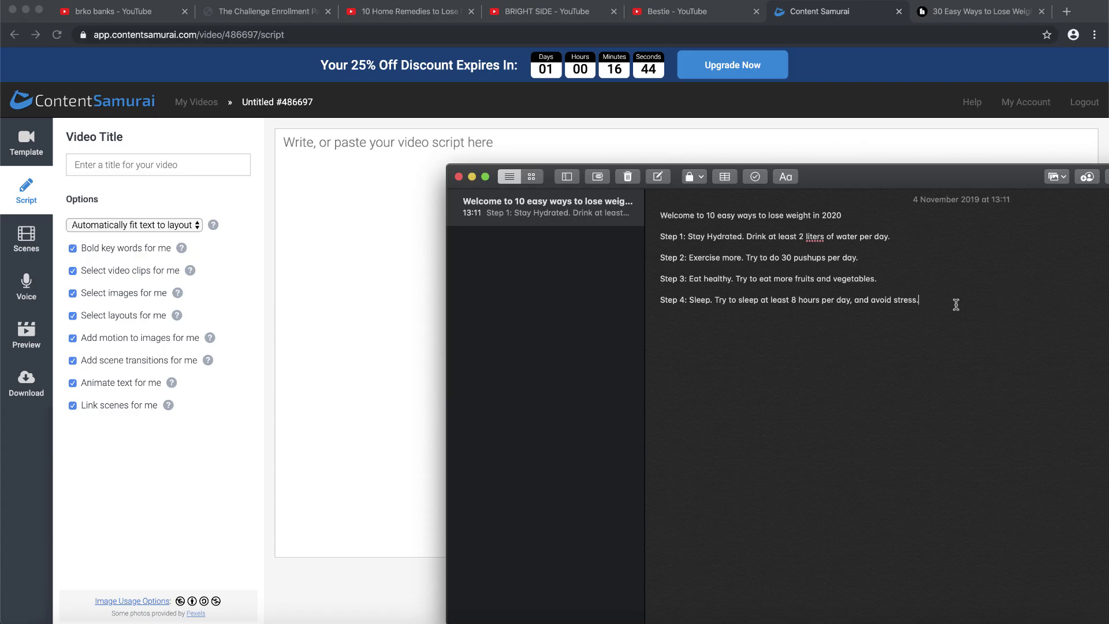
left_click_drag(955, 304, 619, 202)
key("super+c")
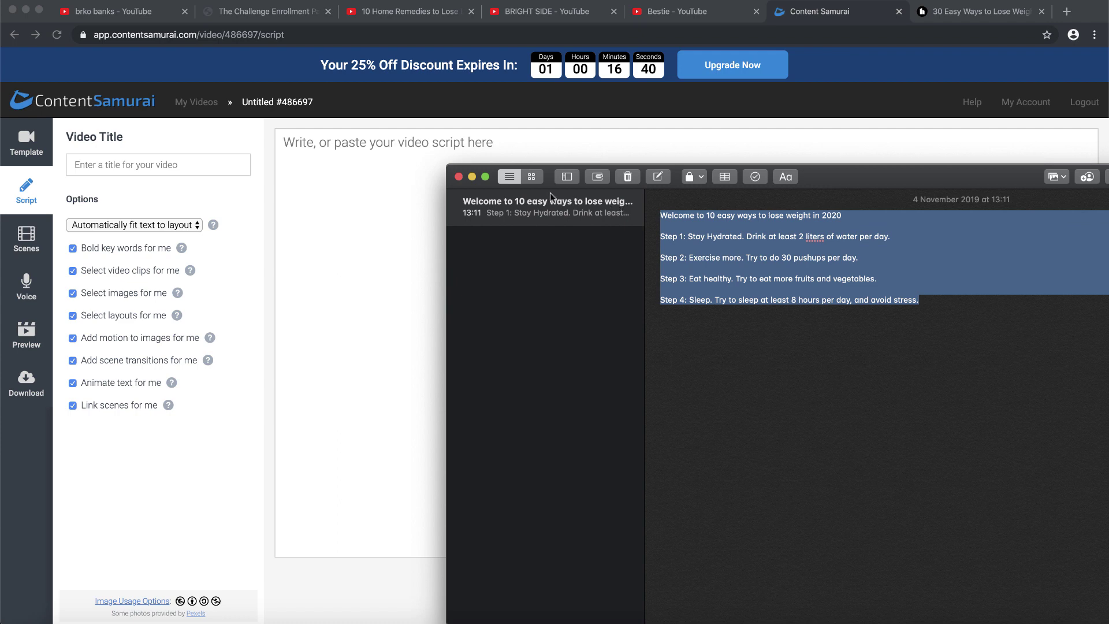
Paste the copied weight loss script into the video script and create the scenes for the video
left_click(387, 151)
key("super+v")
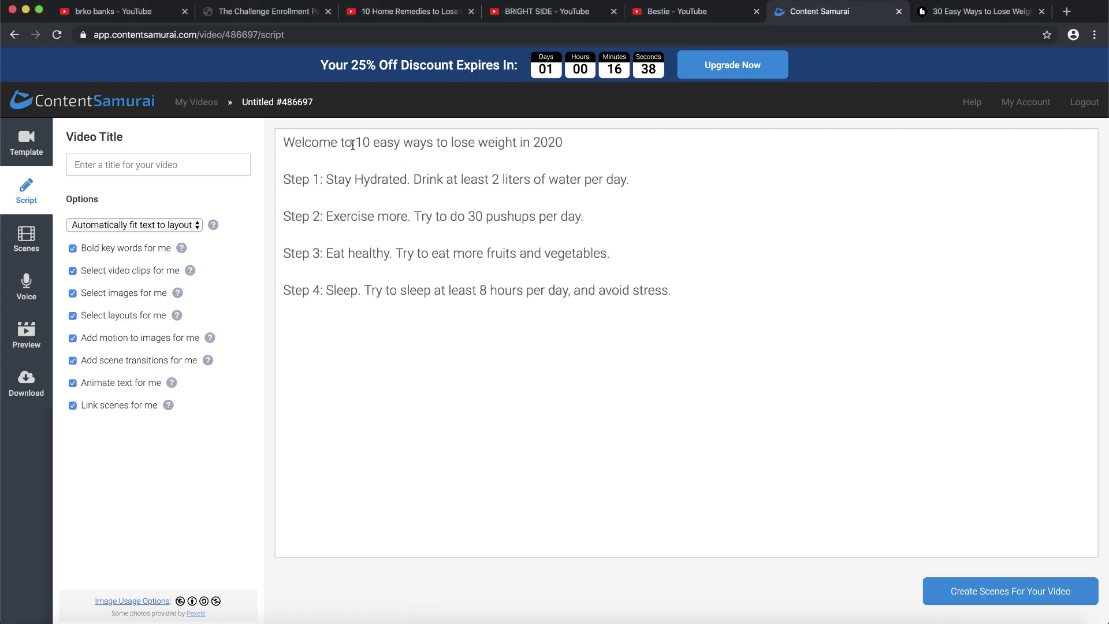
left_click(312, 159)
left_click_drag(283, 142, 488, 144)
left_click(488, 147)
left_click(1039, 603)
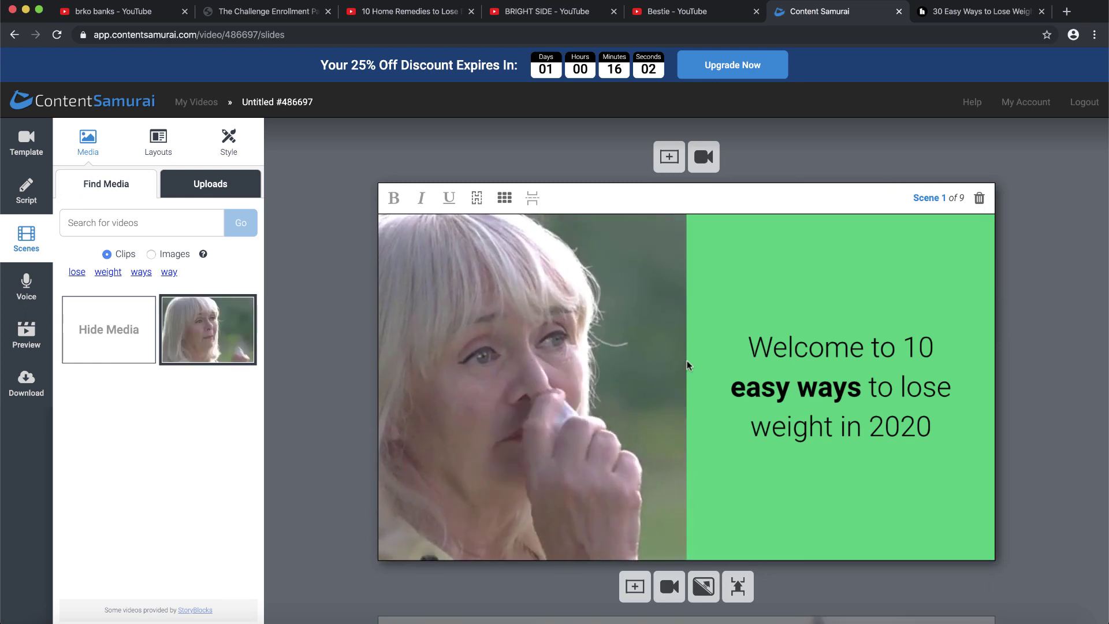
Review the text and background clips of all nine generated scenes, returning to scene 1
scroll(687, 362, "down", 2)
scroll(688, 363, "down", 15)
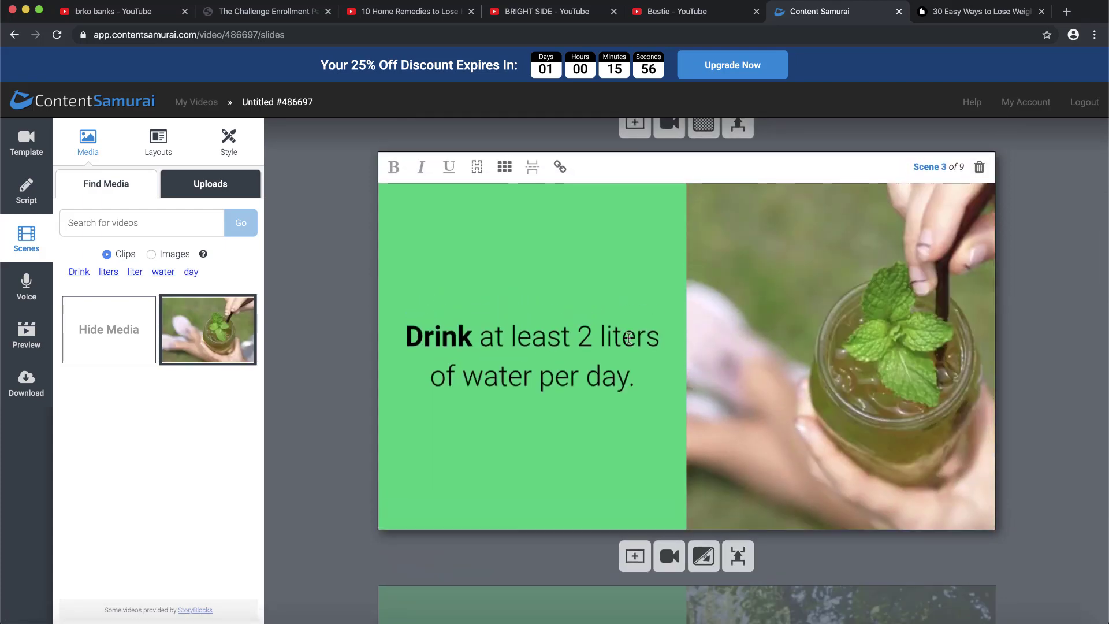
scroll(654, 348, "down", 8)
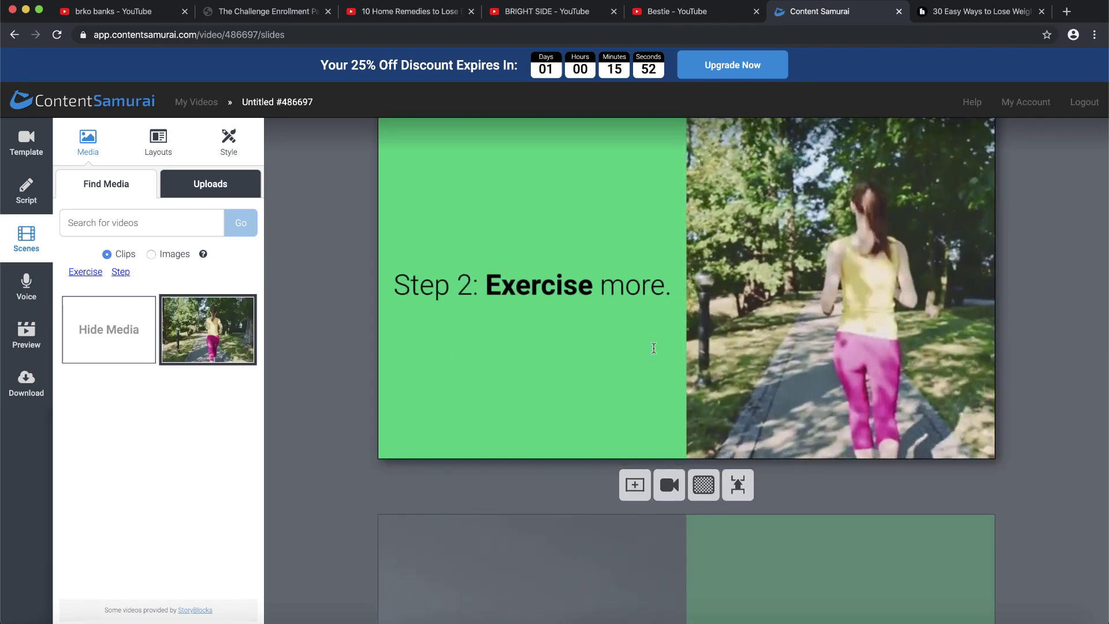
scroll(653, 348, "down", 3)
scroll(653, 348, "down", 5)
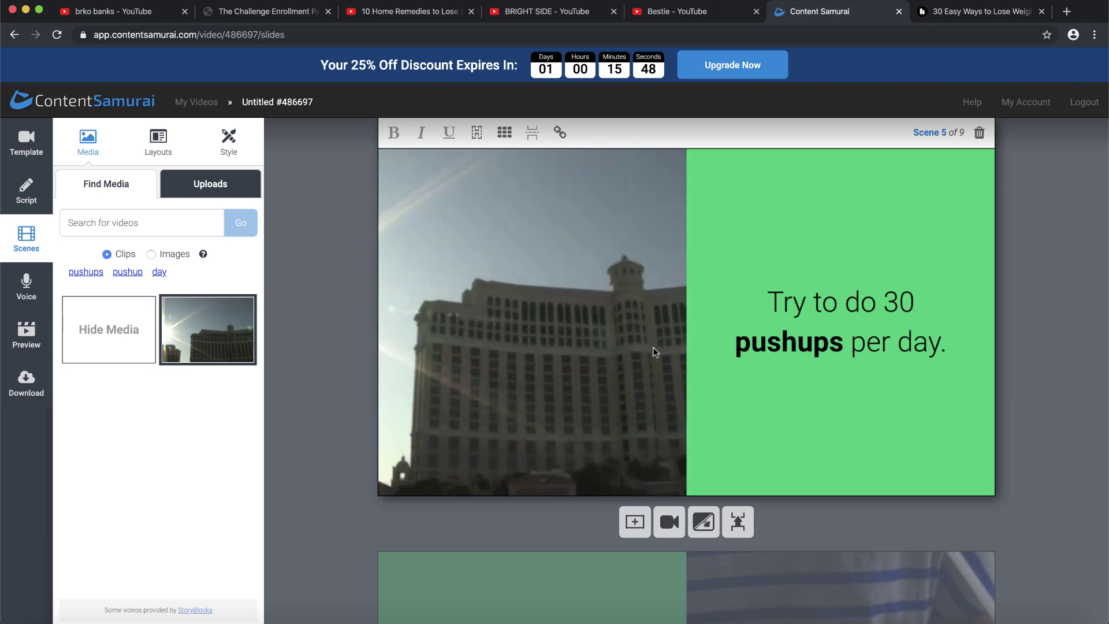
scroll(653, 350, "down", 10)
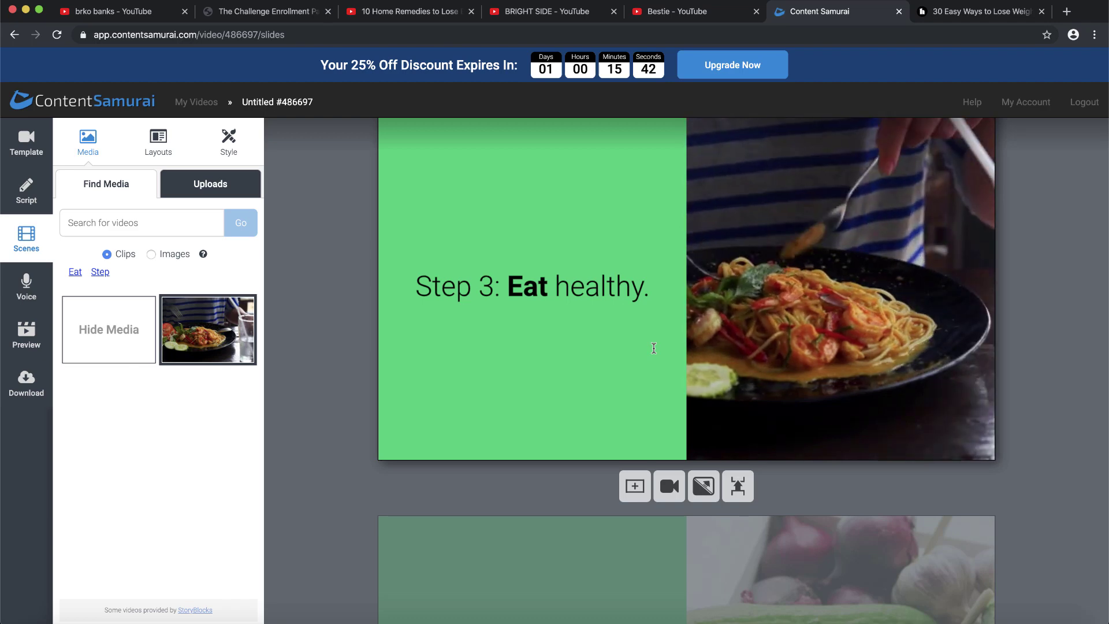
scroll(654, 348, "down", 5)
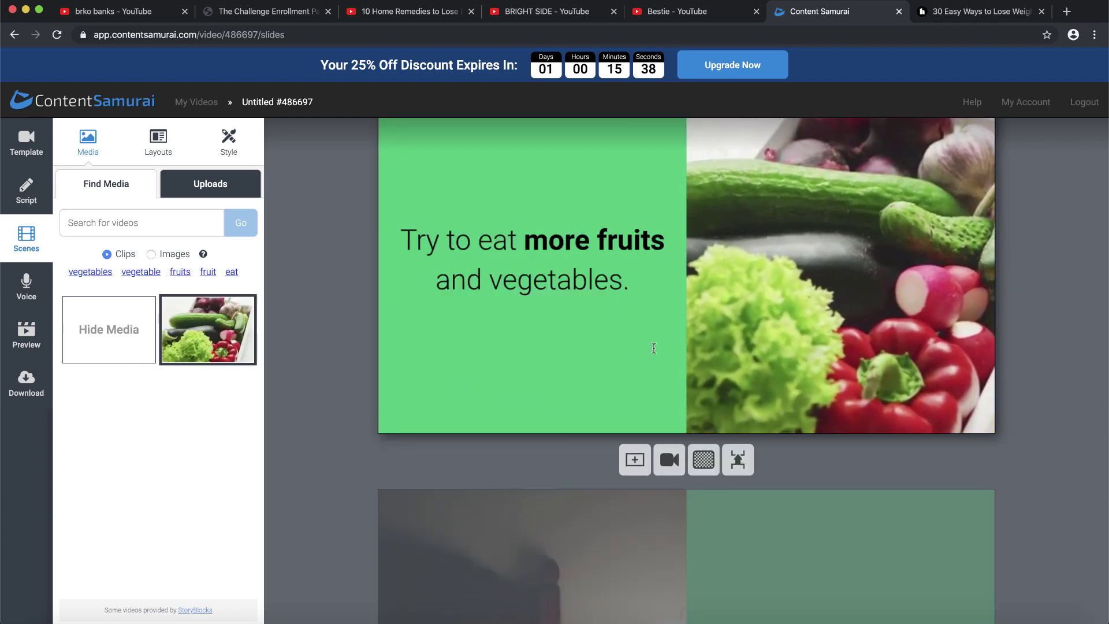
scroll(653, 348, "down", 5)
scroll(655, 351, "up", 4)
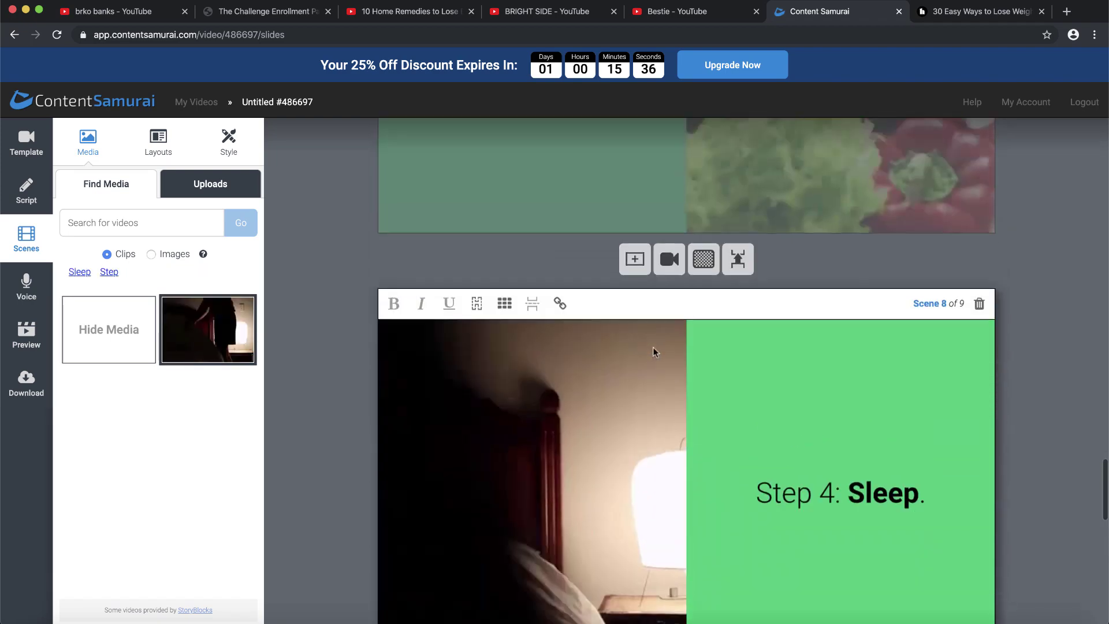
scroll(655, 350, "down", 3)
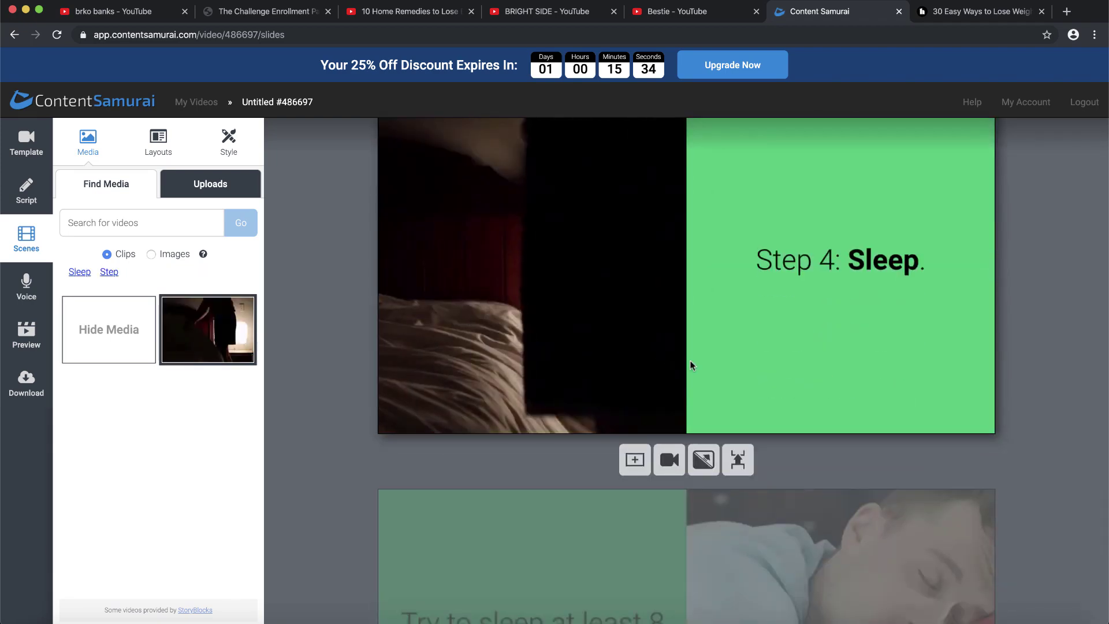
scroll(689, 361, "up", 1)
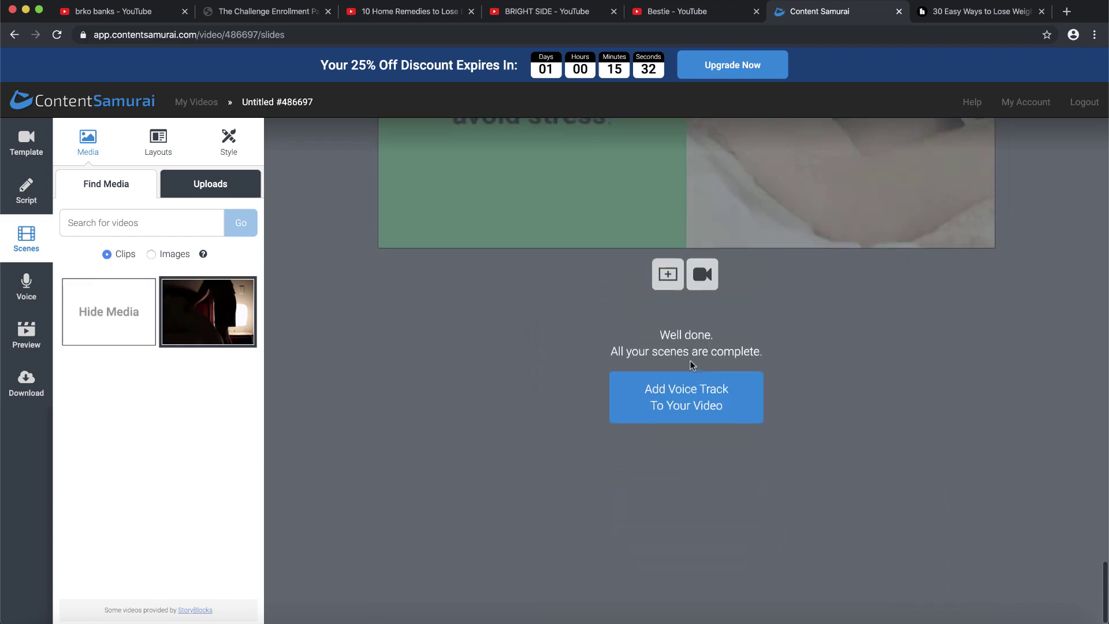
scroll(691, 365, "up", 5)
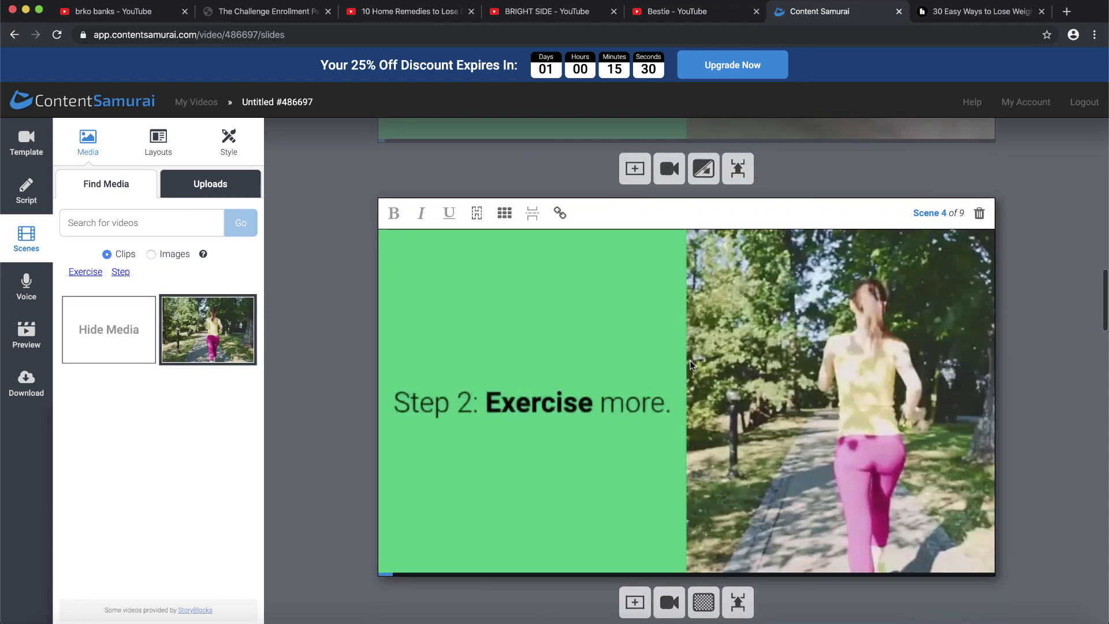
scroll(691, 365, "up", 5)
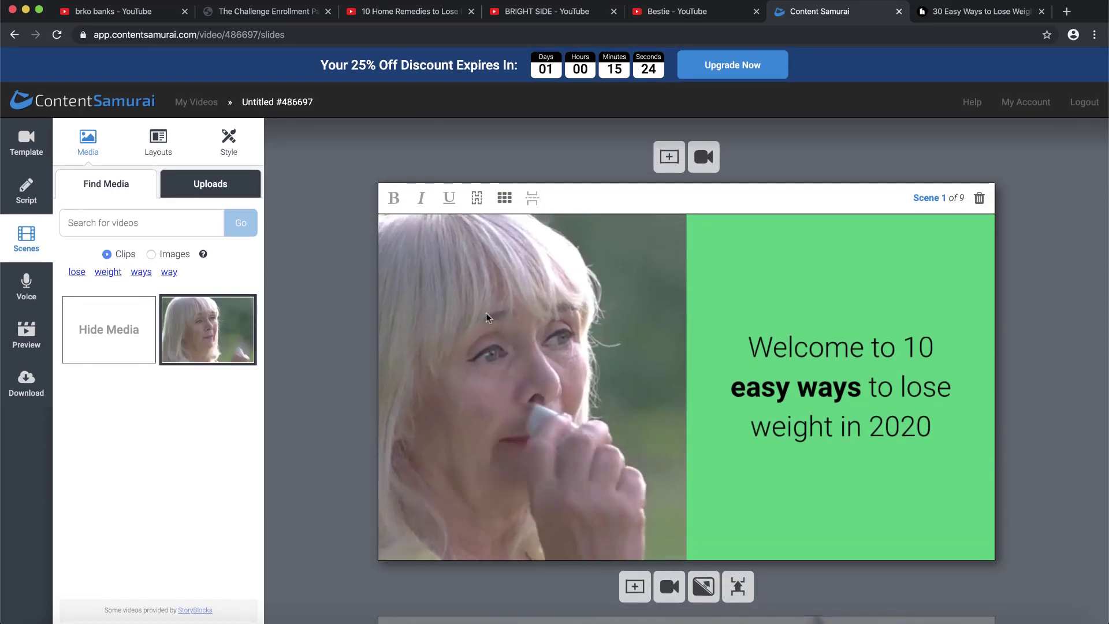
Search the clips for "easy" and try the reclining man and the meditating businessman with a laptop in scene 1
left_click(127, 229)
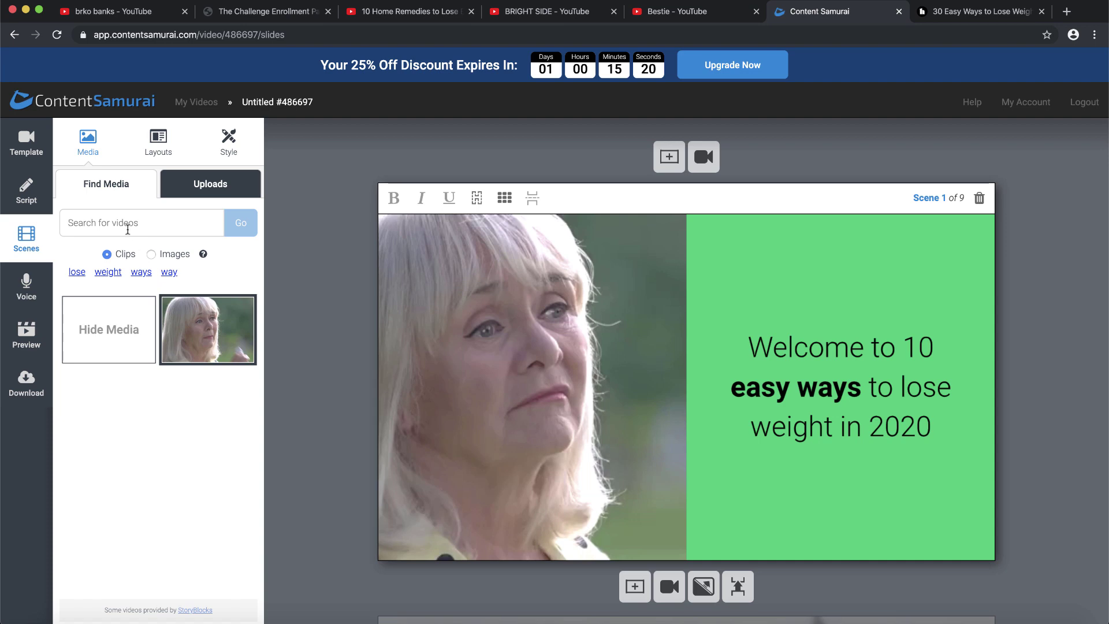
type("easy")
key("Return")
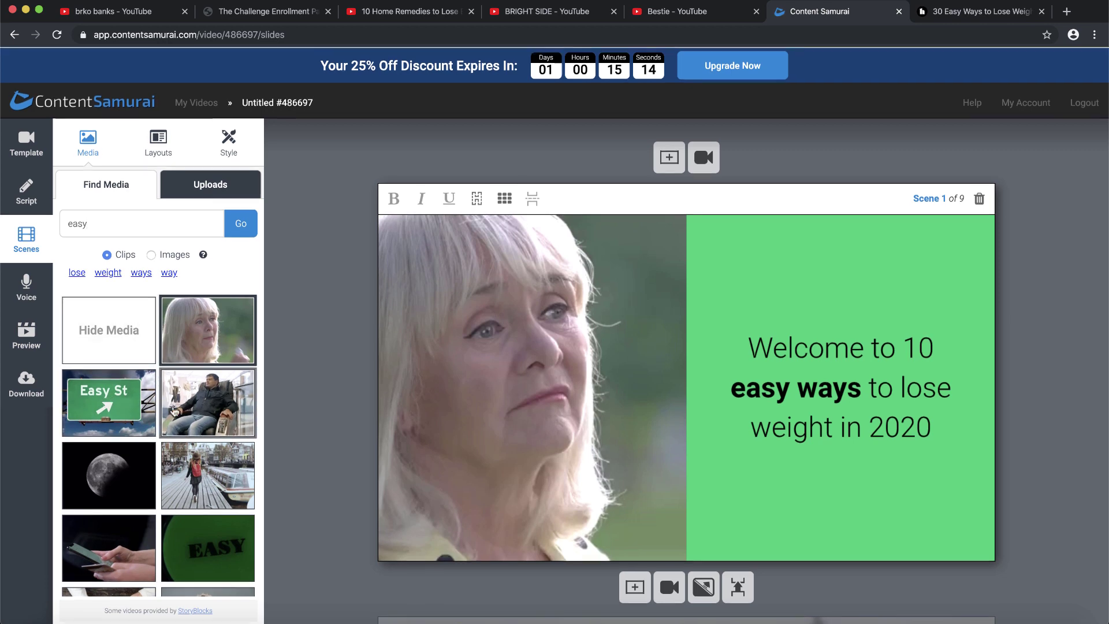
left_click(210, 416)
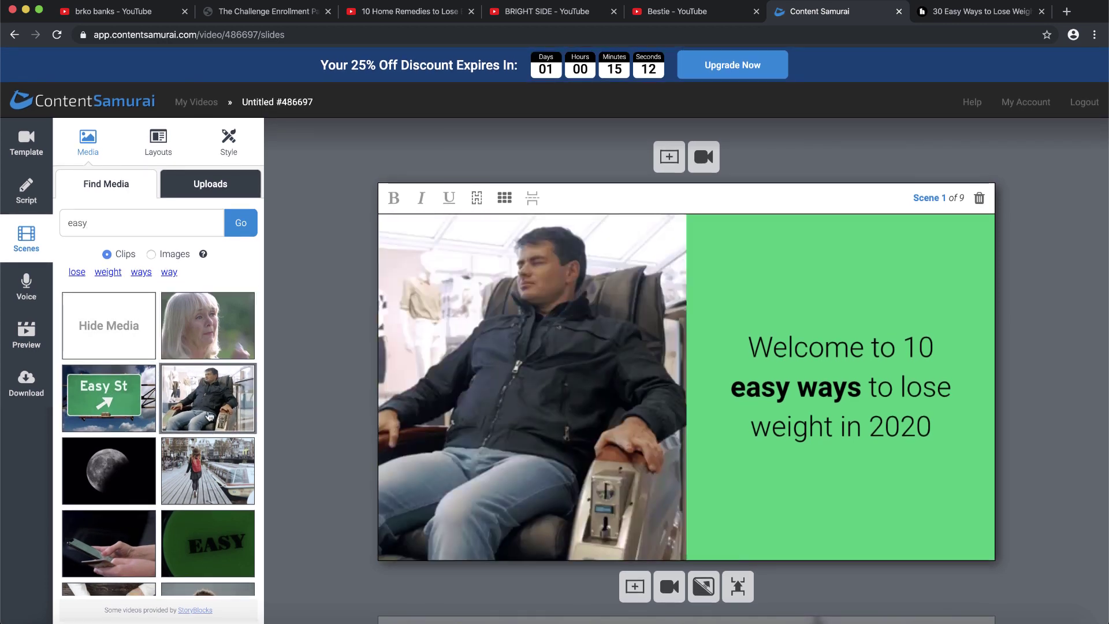
scroll(210, 413, "down", 3)
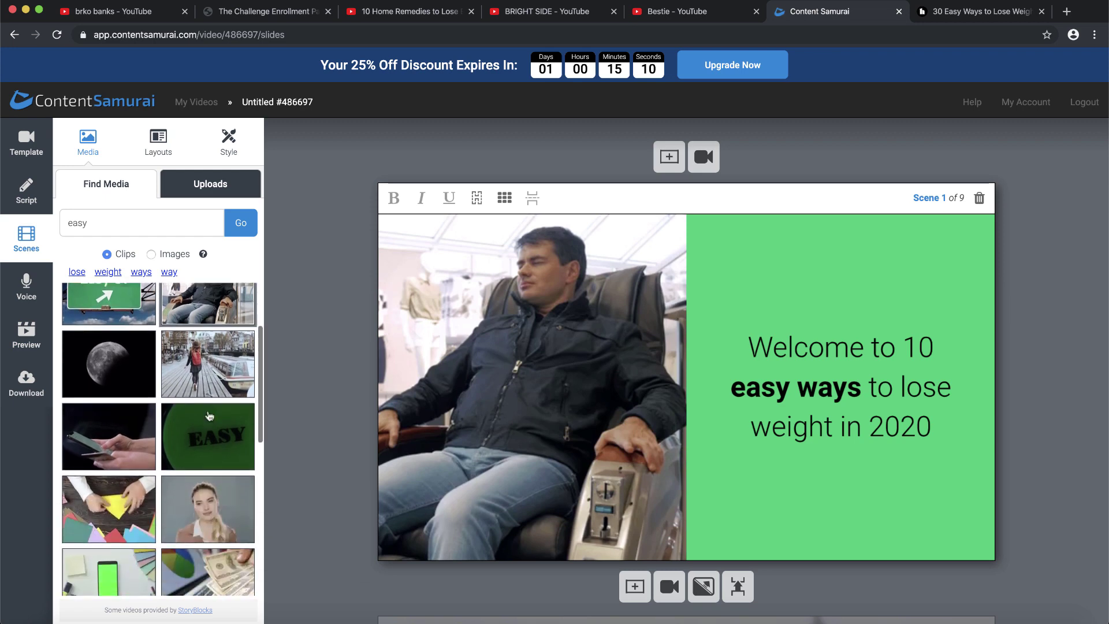
left_click(216, 403)
scroll(205, 418, "down", 15)
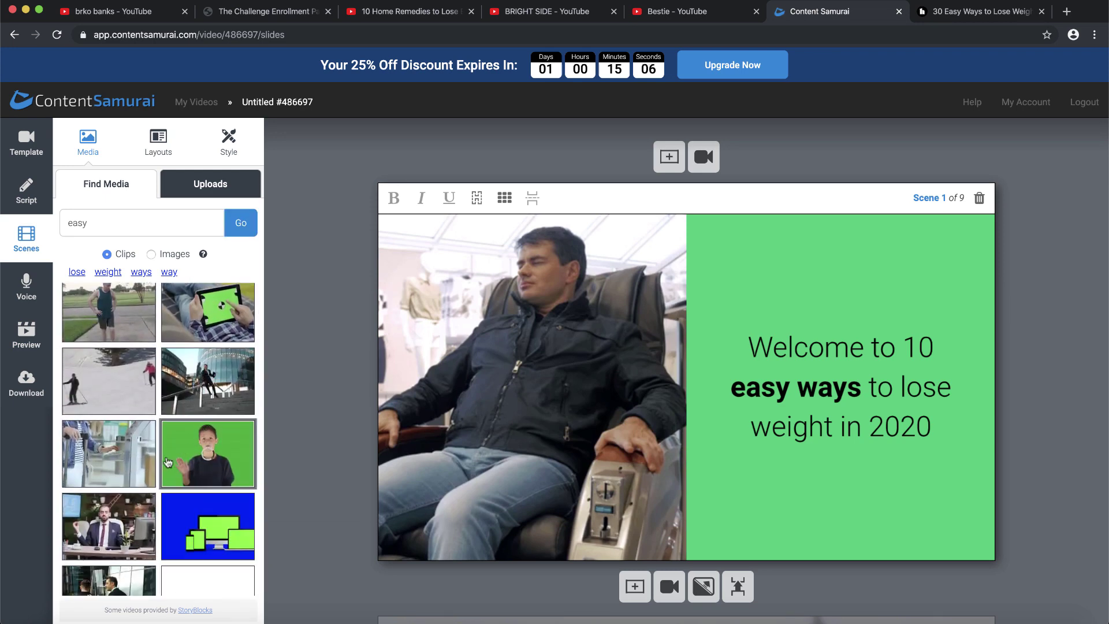
scroll(208, 450, "down", 3)
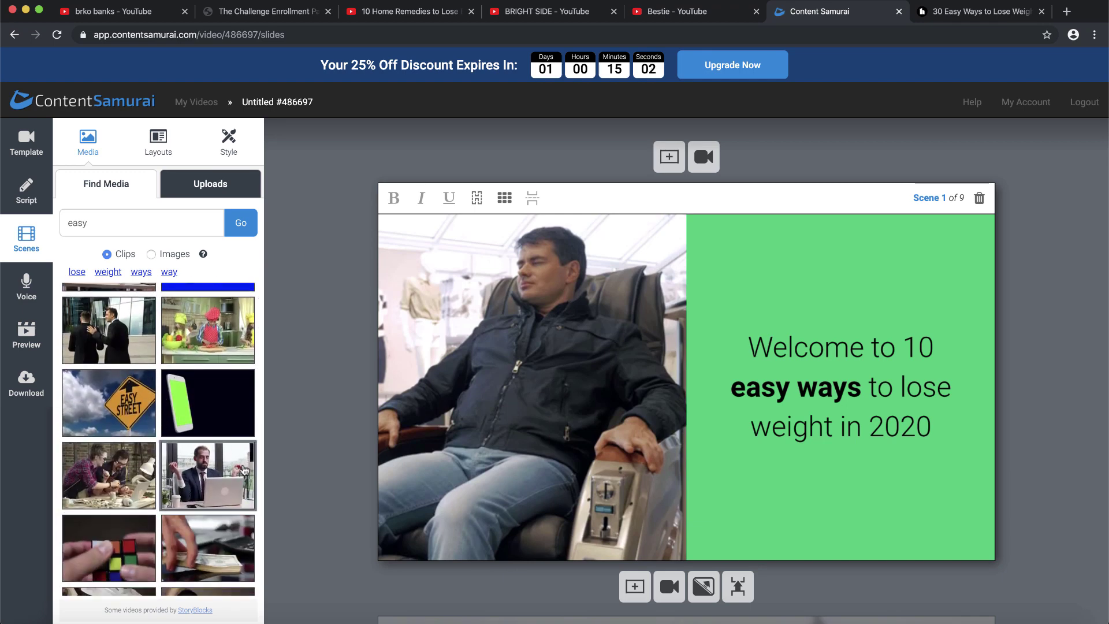
left_click(244, 471)
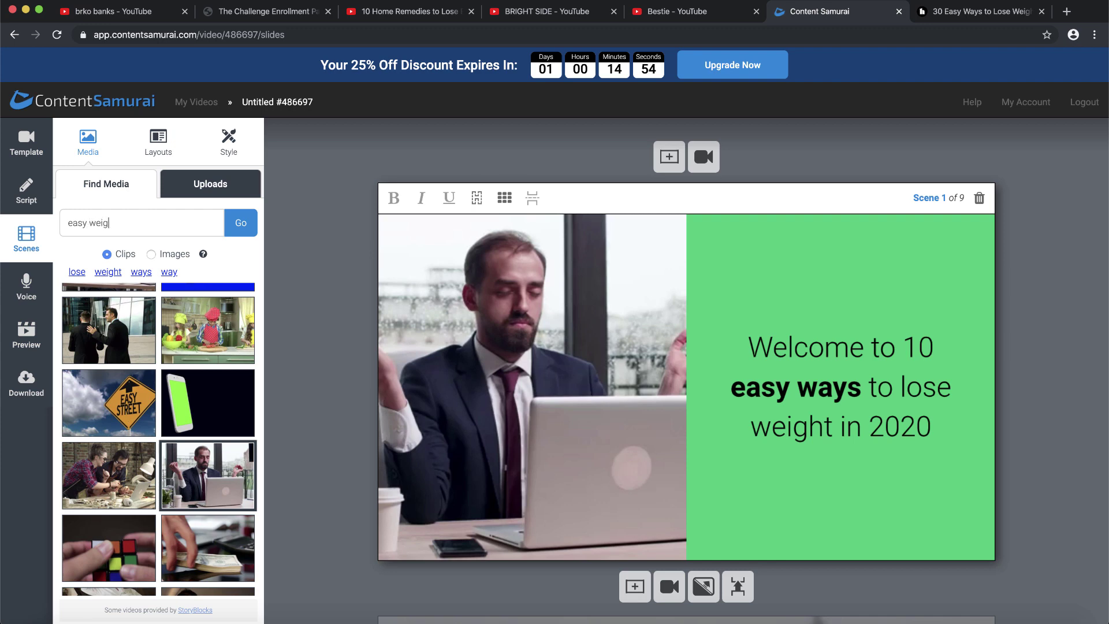
Refine the clip search to "weight loss" and use the clip of the woman squatting with raised arms in scene 1
key("Return")
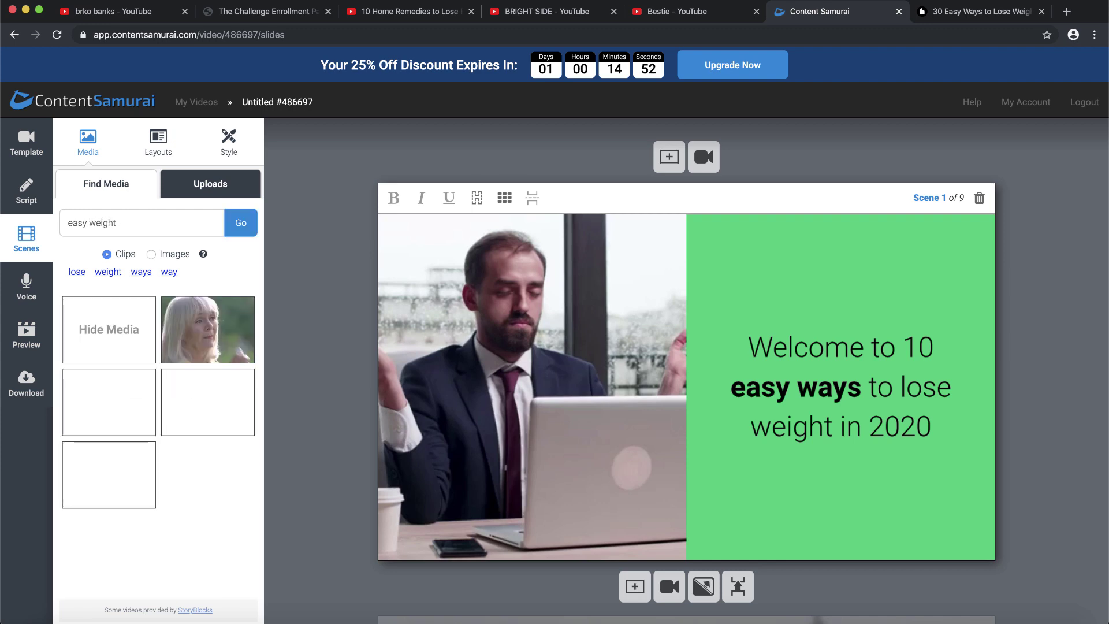
type("loss")
key("Return")
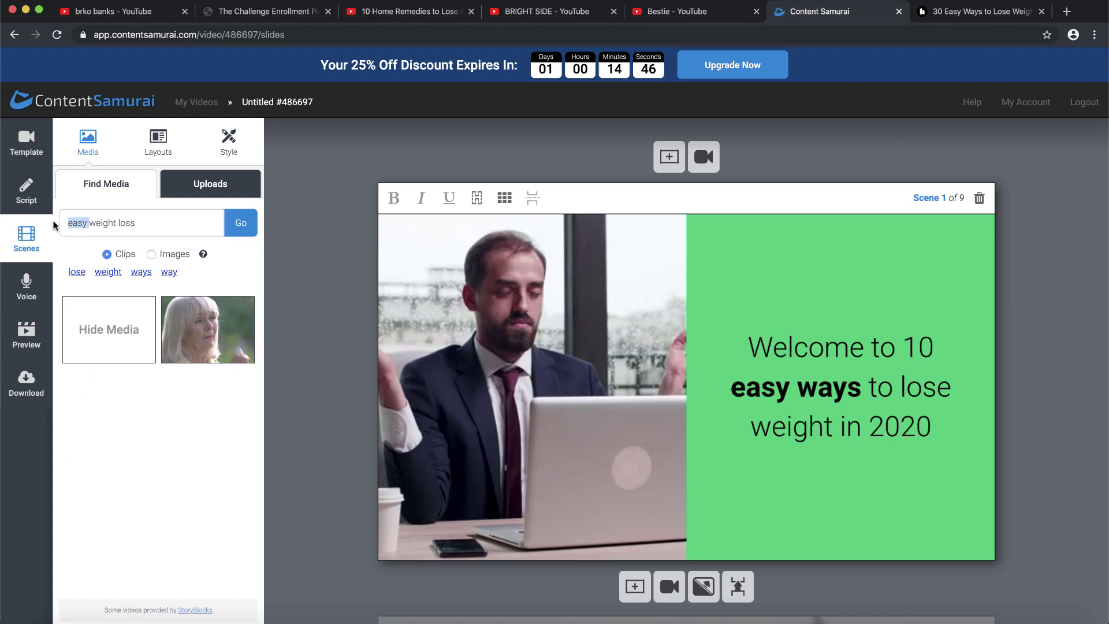
key("BackSpace")
key("Return")
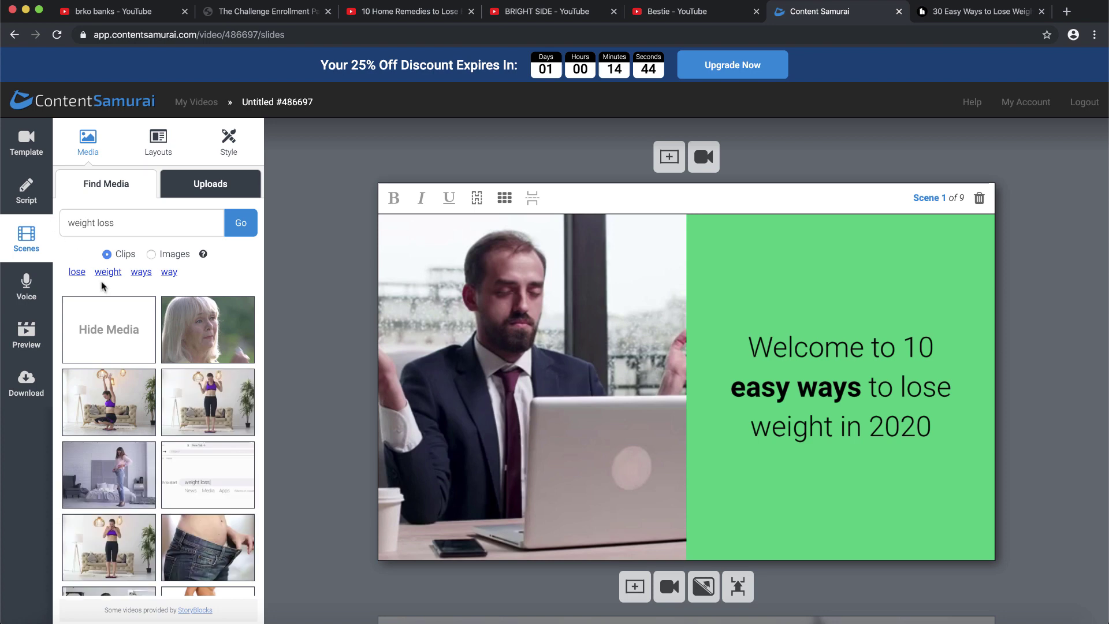
left_click(118, 396)
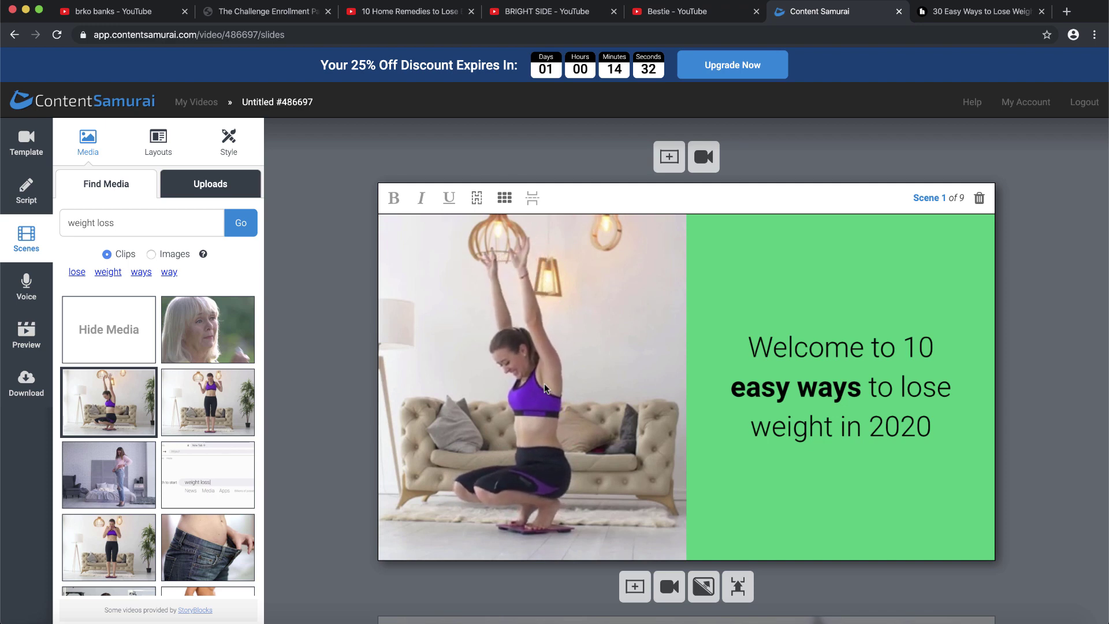
Search the clips for "water" and use the glass being filled as the background of scene 2, "Stay Hydrated"
scroll(545, 388, "down", 2)
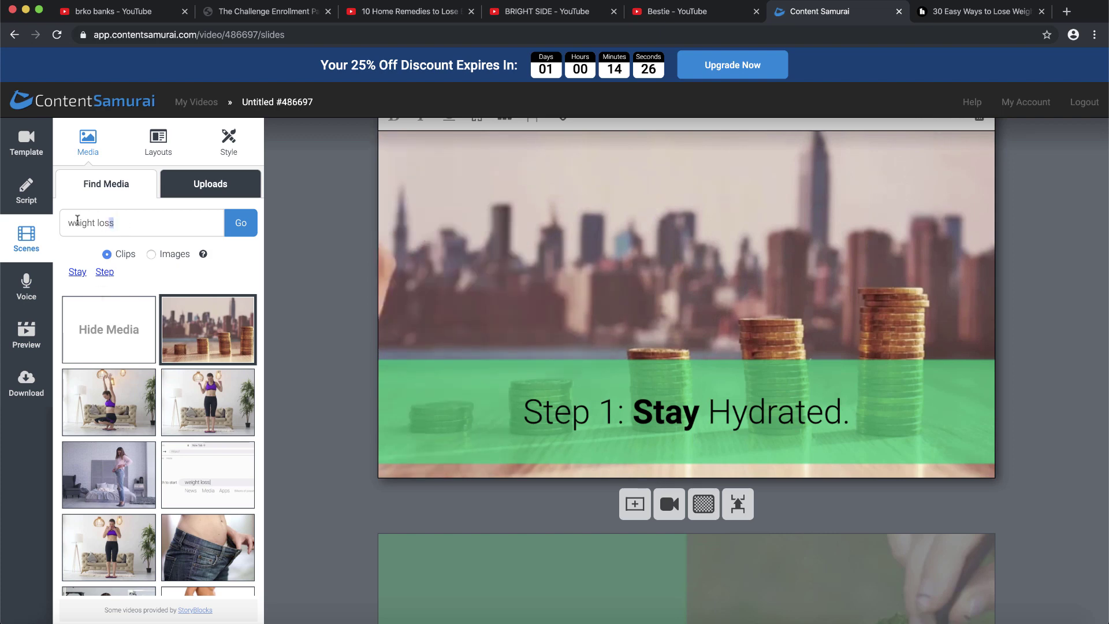
left_click_drag(78, 221, 31, 209)
scroll(562, 253, "up", 1)
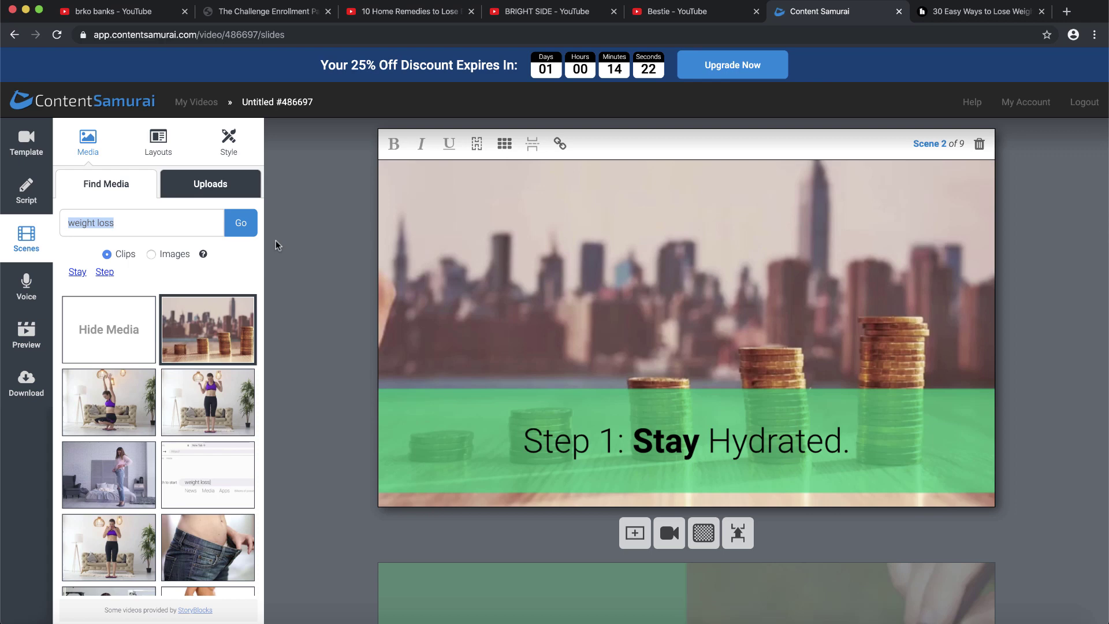
type("water")
key("Return")
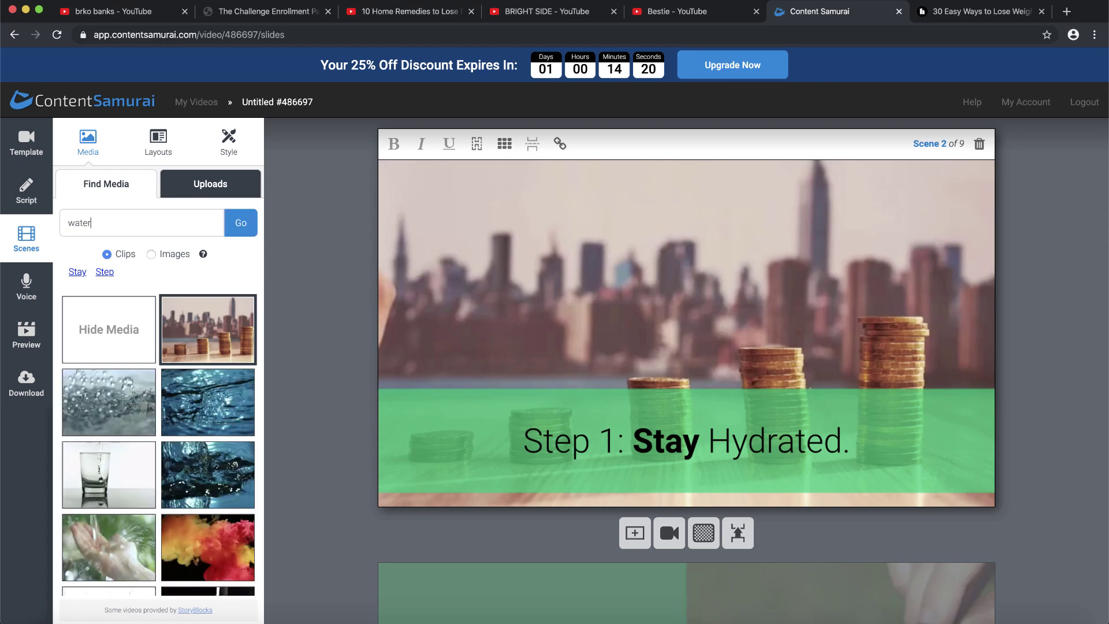
left_click(105, 462)
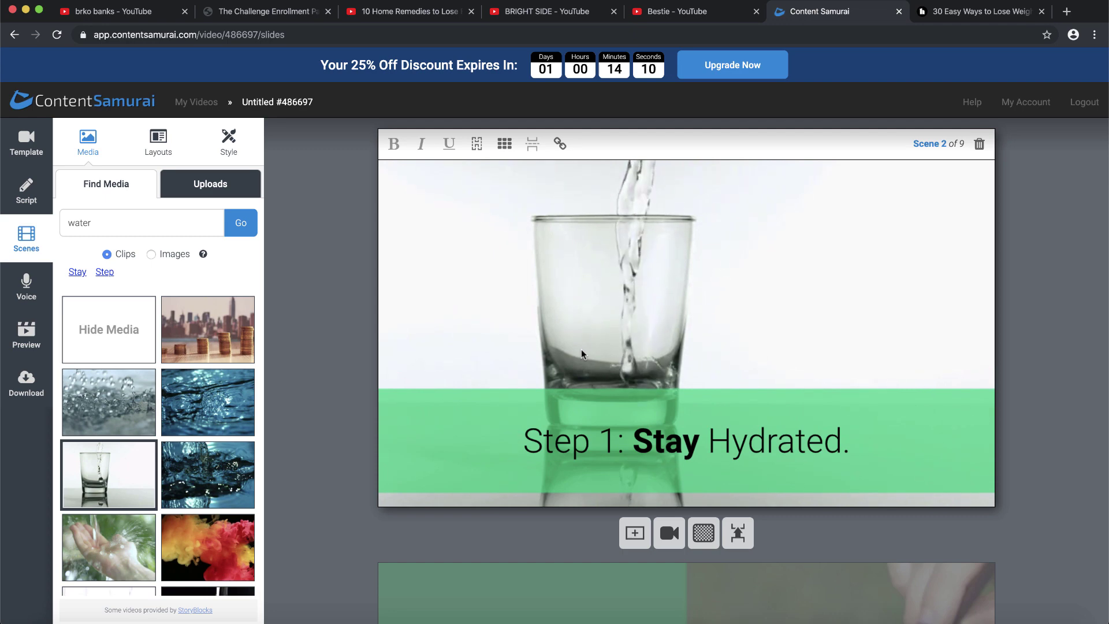
Replace the drink clip in scene 3, "Drink at least 2 liters of water per day", with water pouring over a hand
scroll(581, 349, "down", 8)
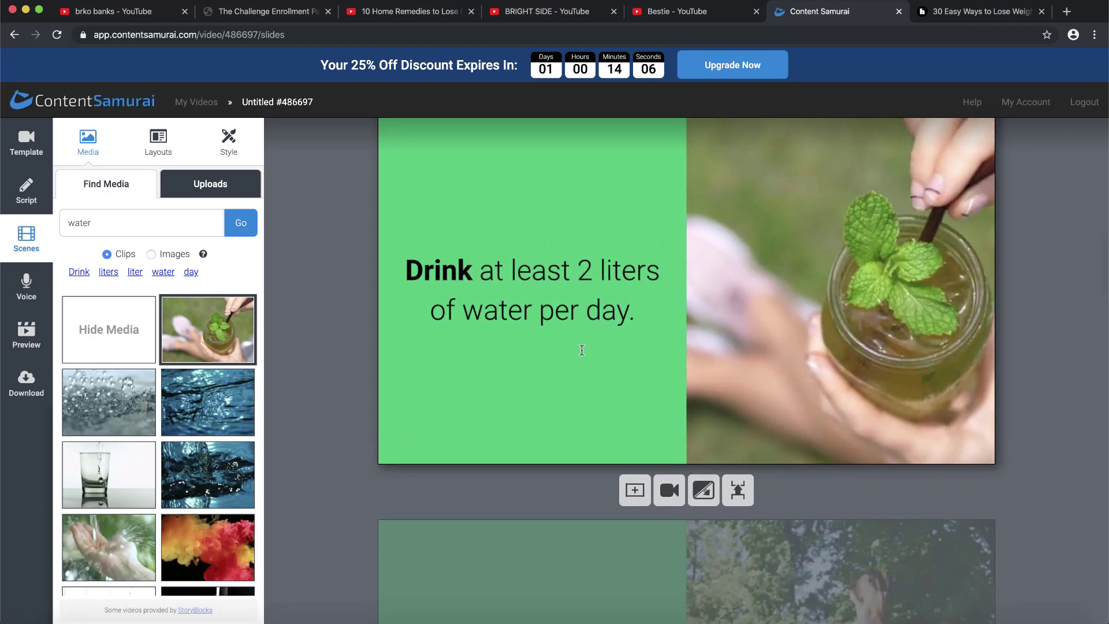
scroll(697, 326, "up", 1)
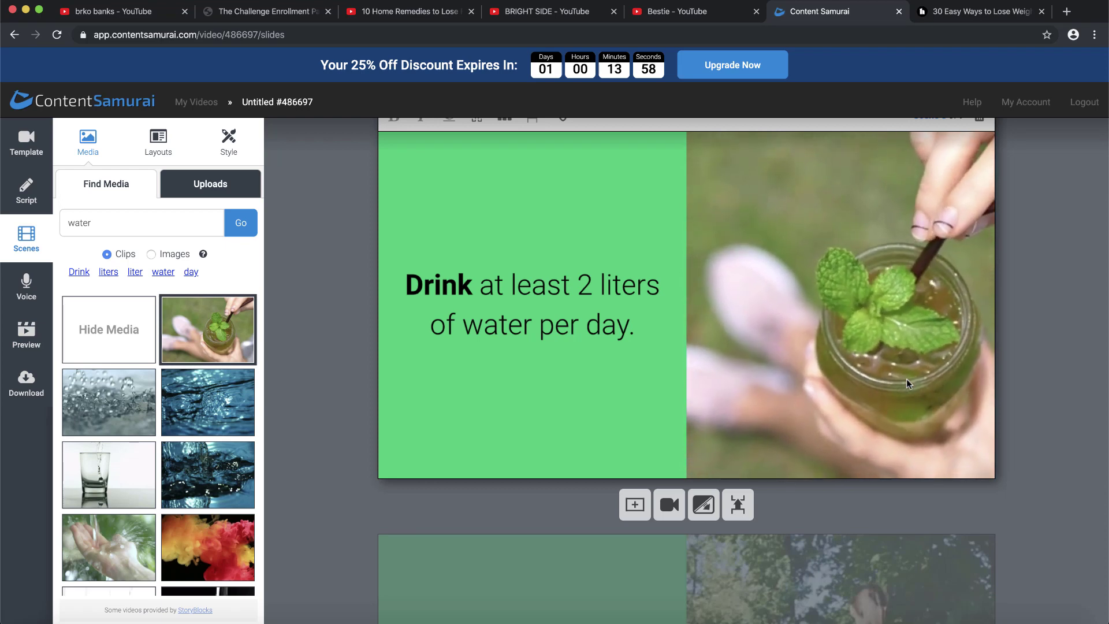
left_click(235, 459)
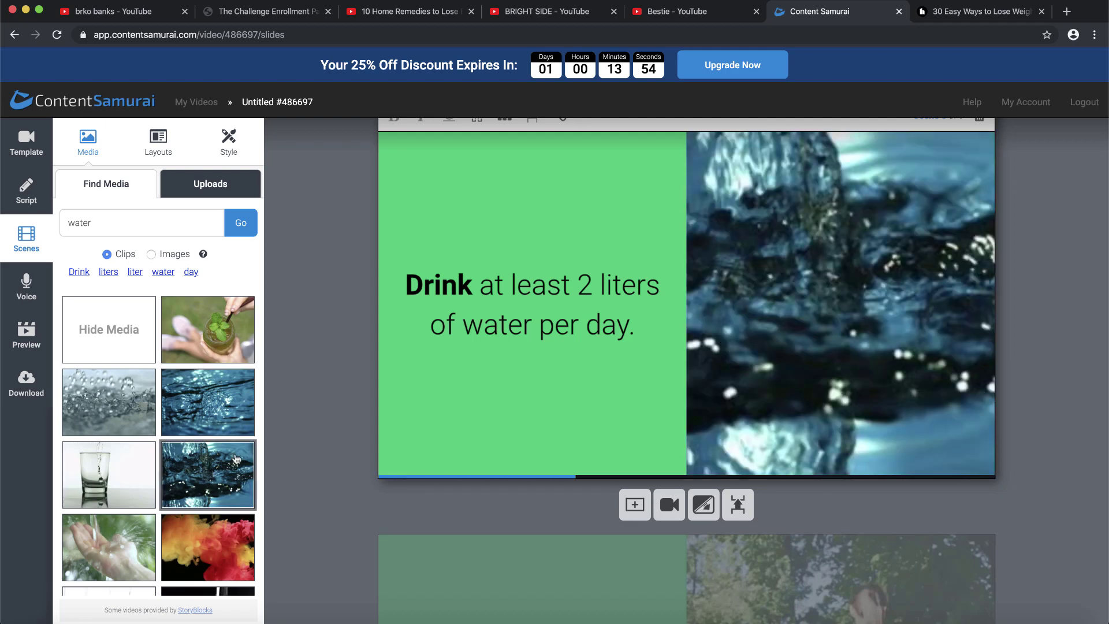
left_click(112, 546)
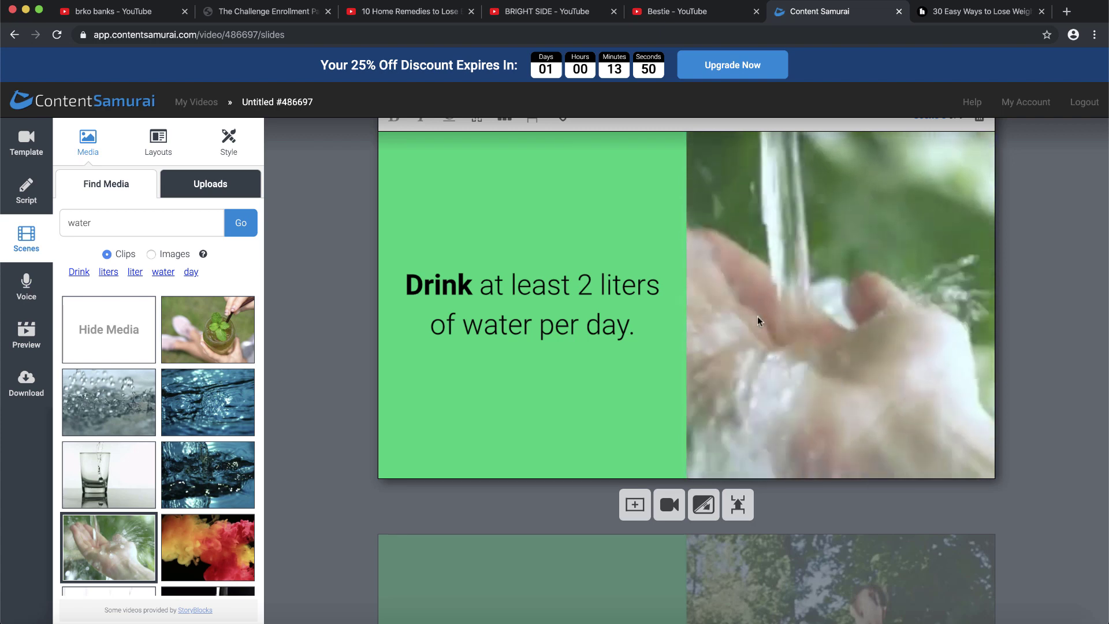
Search the clips for "training" and use the two people doing pushups in scene 5, "Try to do 30 pushups per day"
scroll(757, 316, "down", 5)
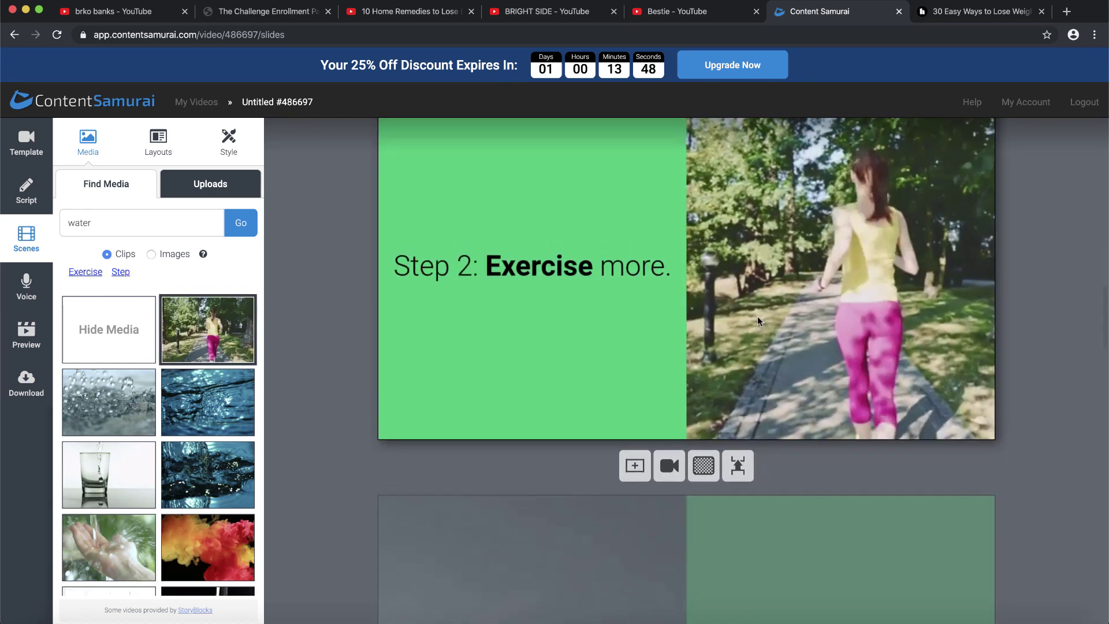
scroll(964, 347, "down", 5)
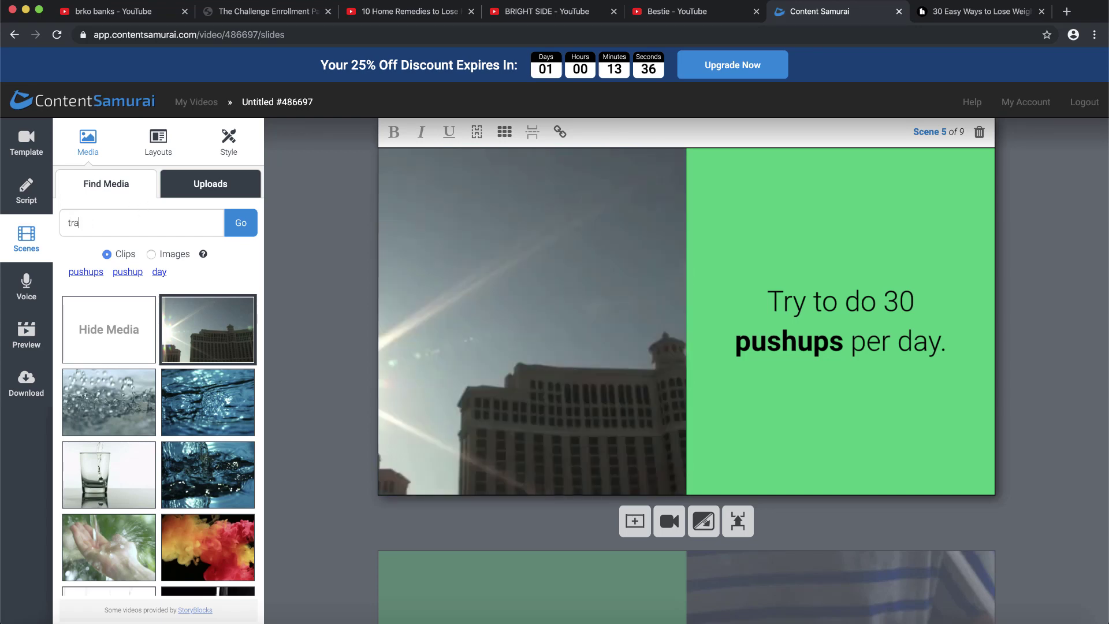
type("ng")
key("Return")
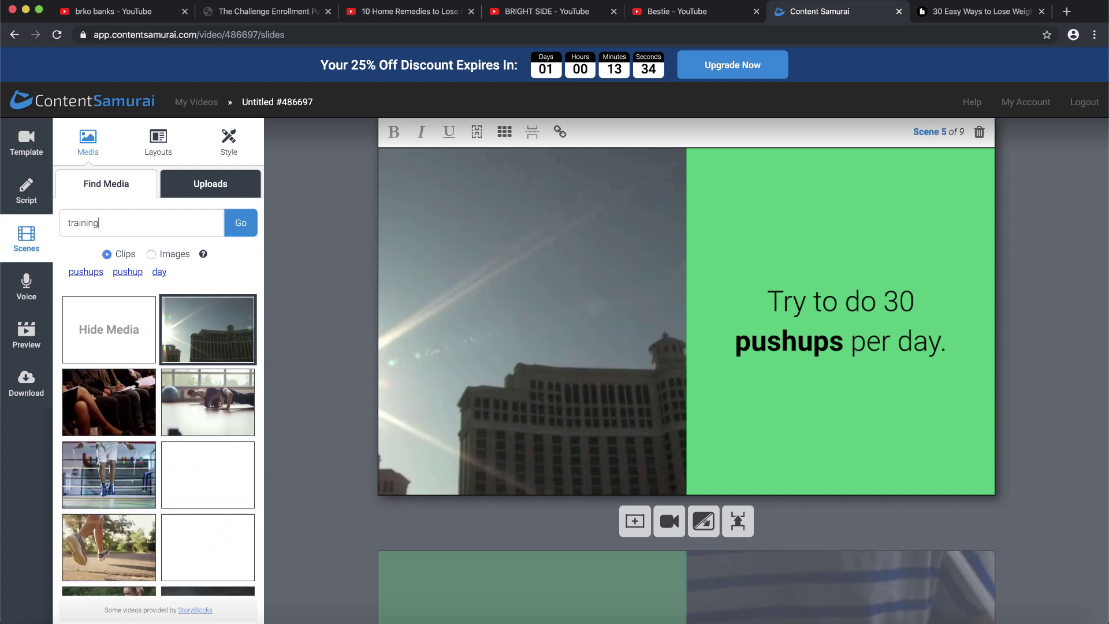
left_click(225, 413)
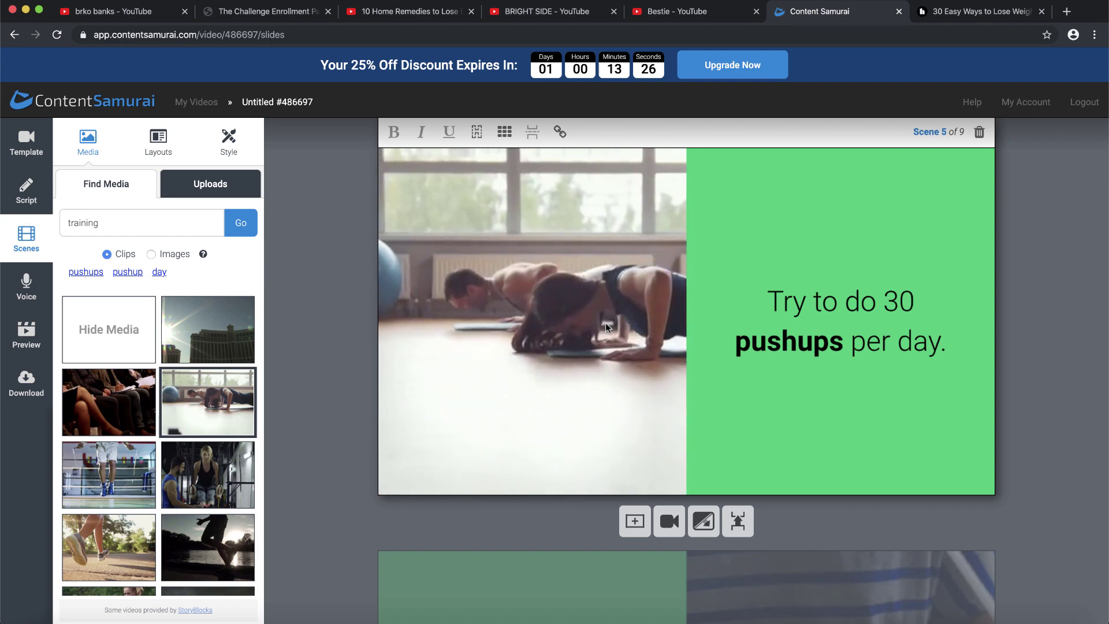
Check the stock clips of the remaining scenes, from "Step 3: Eat healthy" through the closing scene about sleep and avoiding stress
scroll(605, 326, "down", 5)
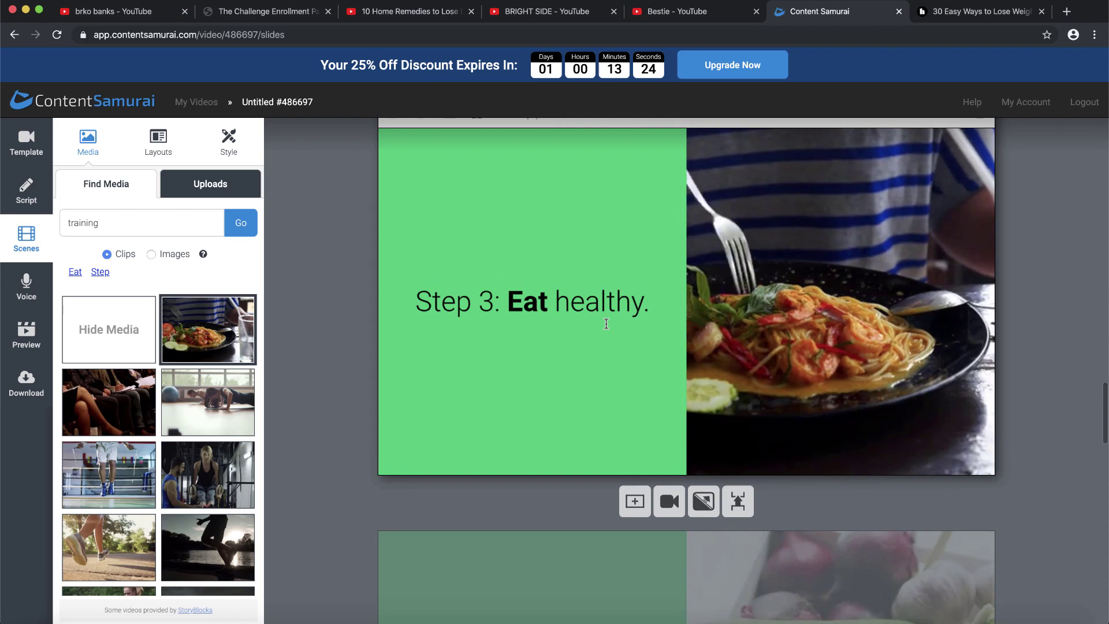
scroll(606, 323, "down", 5)
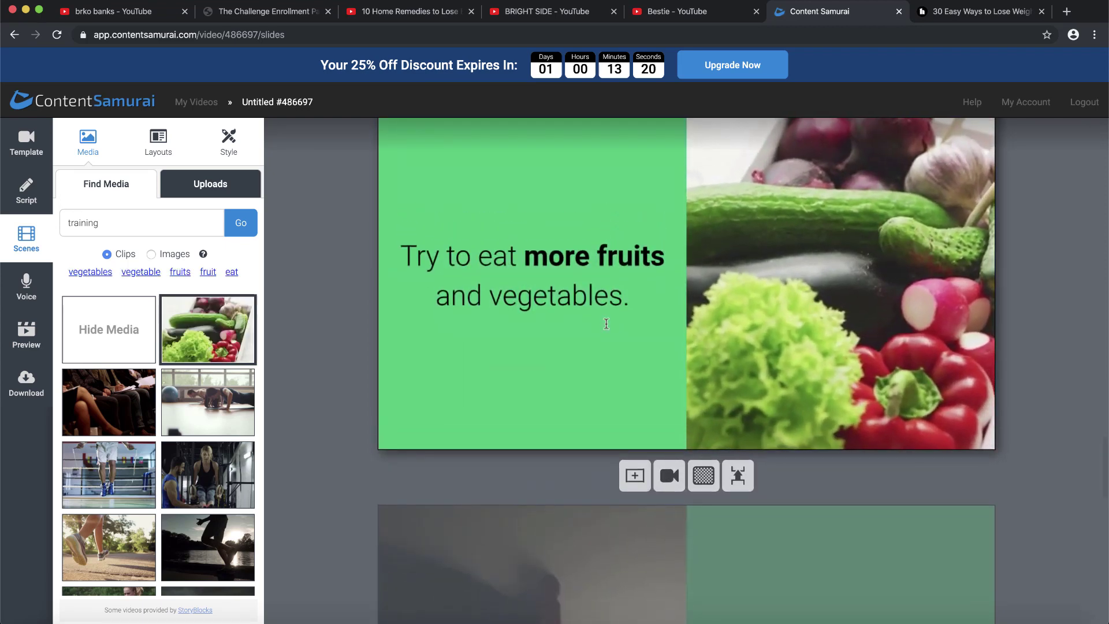
scroll(1014, 237, "down", 5)
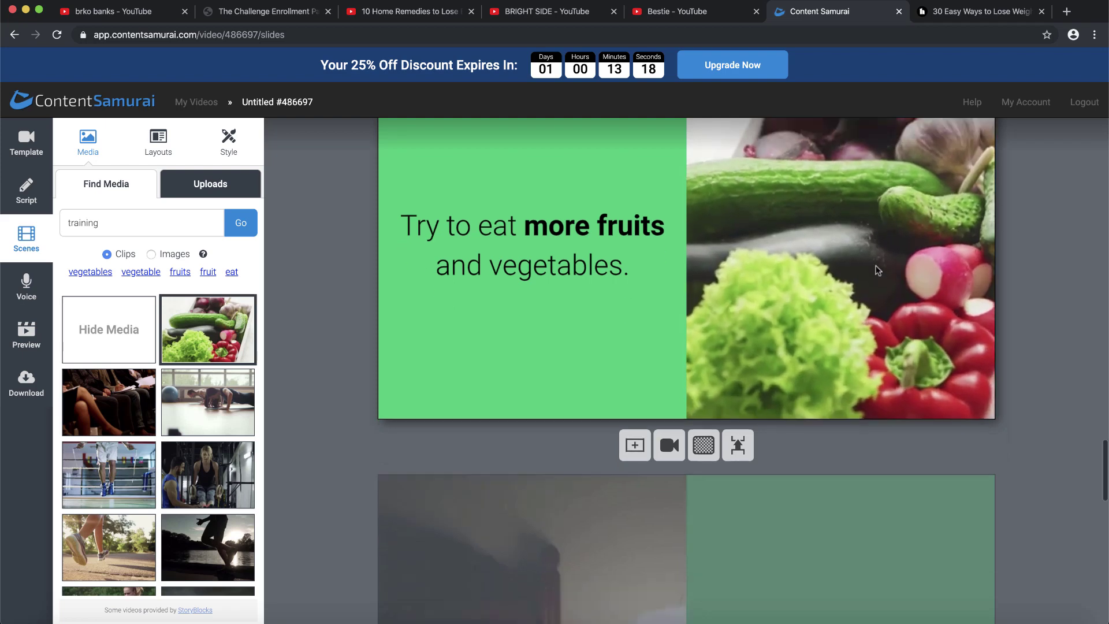
scroll(838, 296, "down", 5)
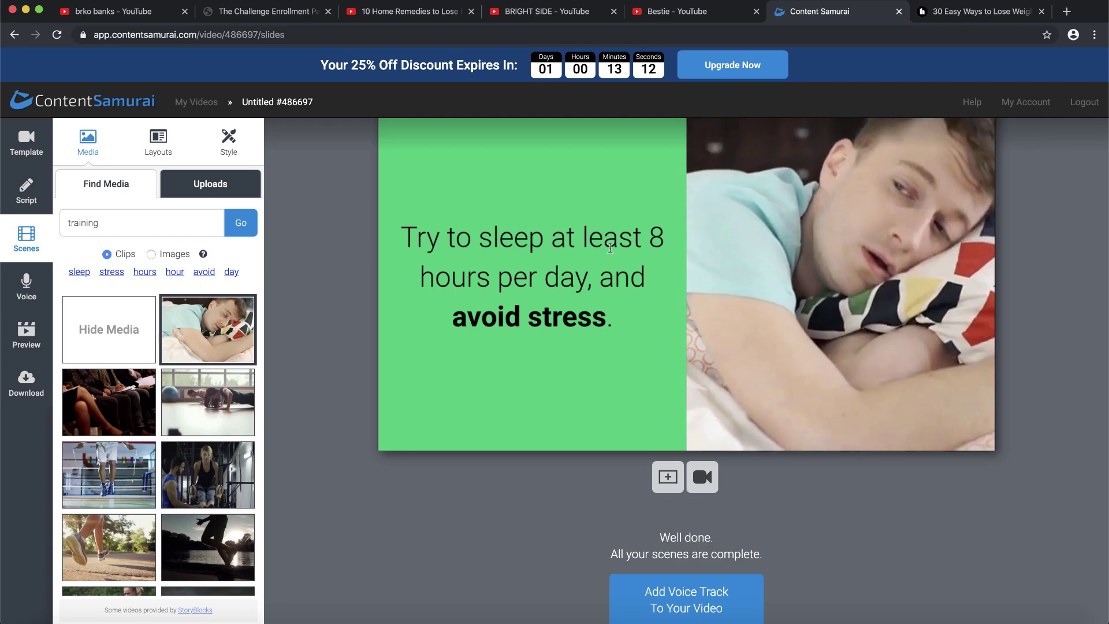
scroll(610, 248, "up", 1)
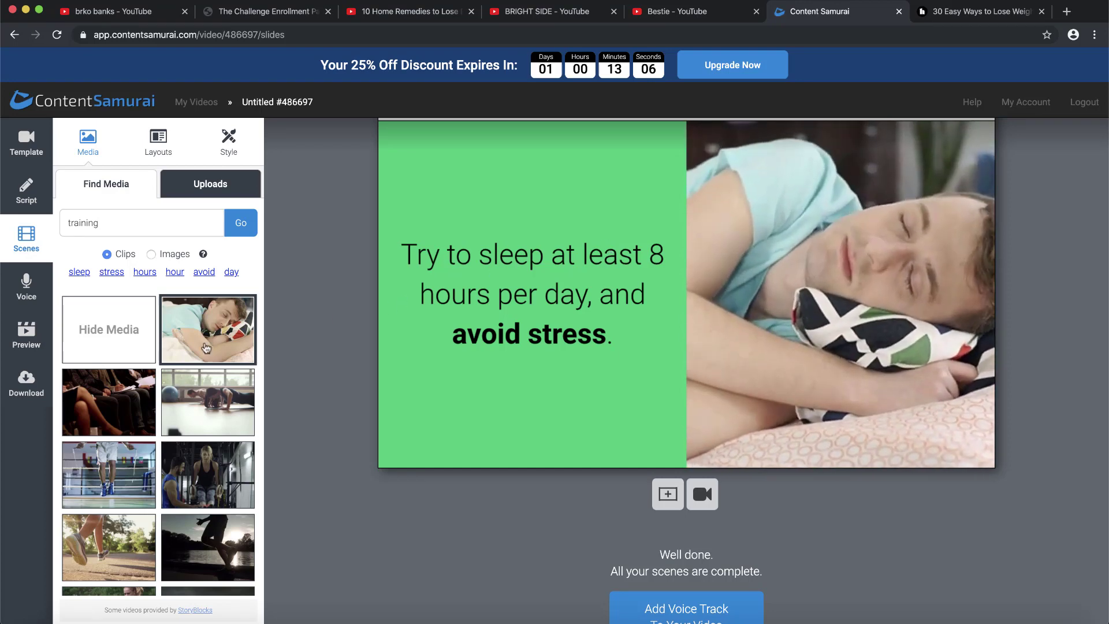
Set the voice track to Auto-voice with the voice Luke and play its sample
left_click(23, 292)
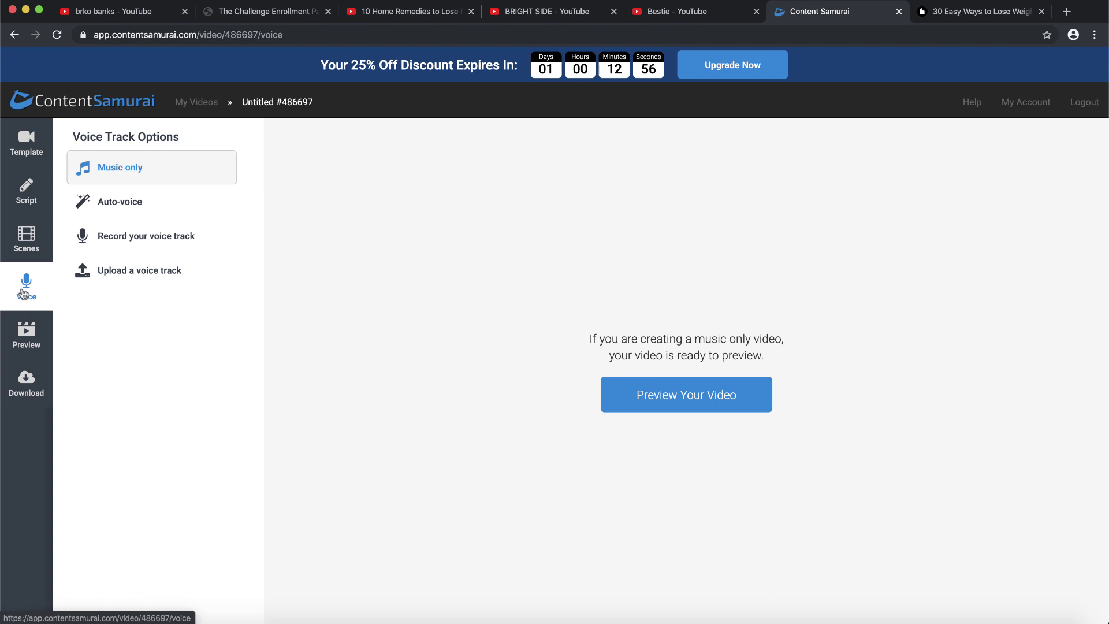
left_click(121, 206)
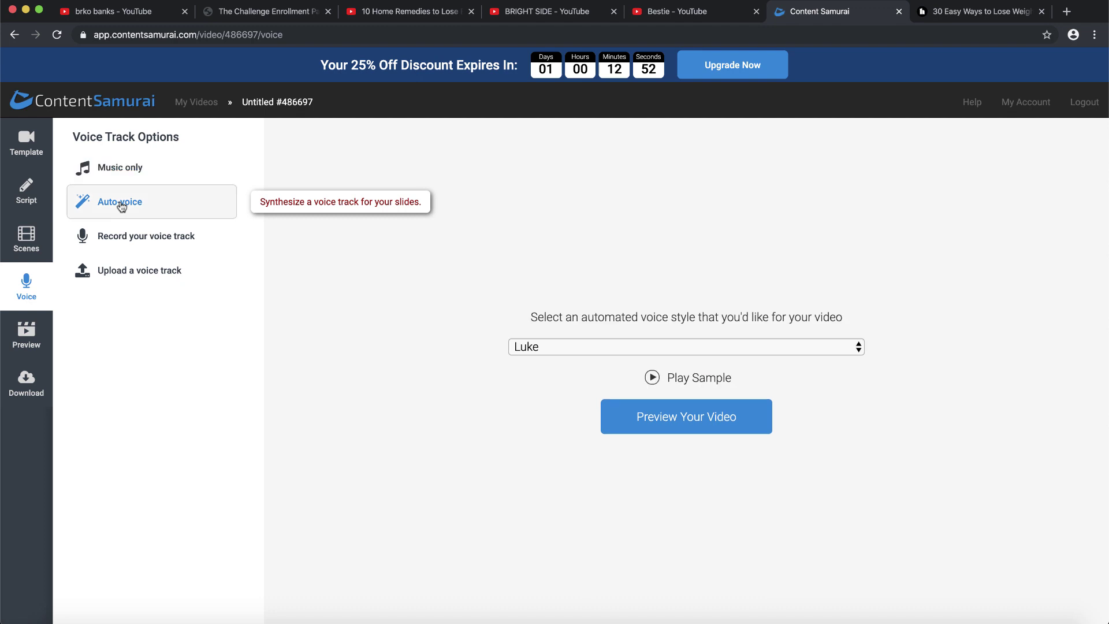
left_click(547, 347)
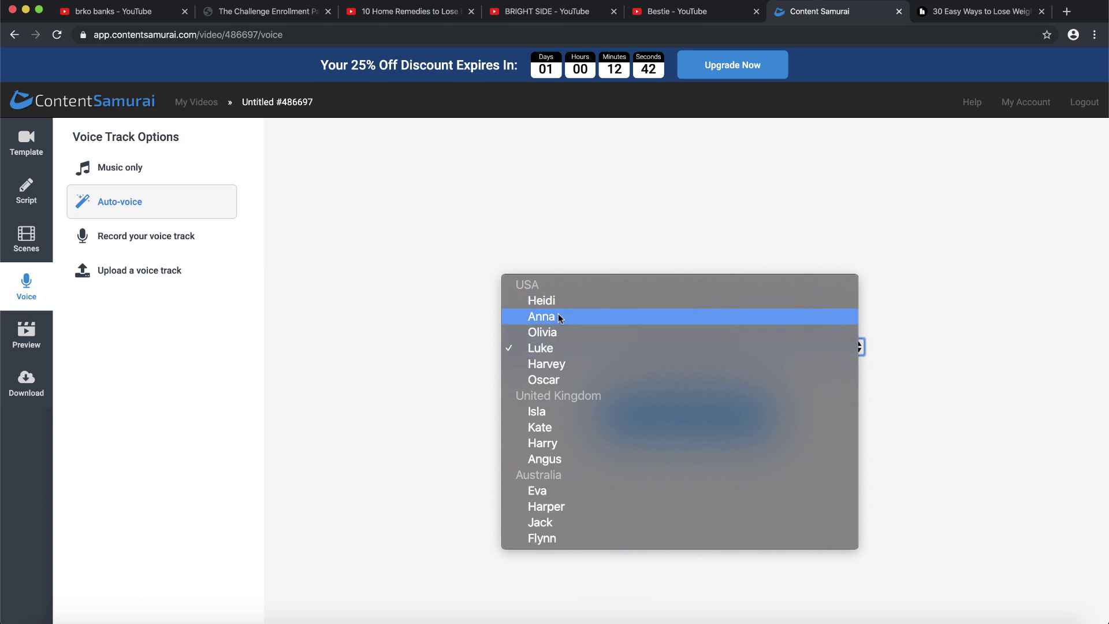
left_click(537, 348)
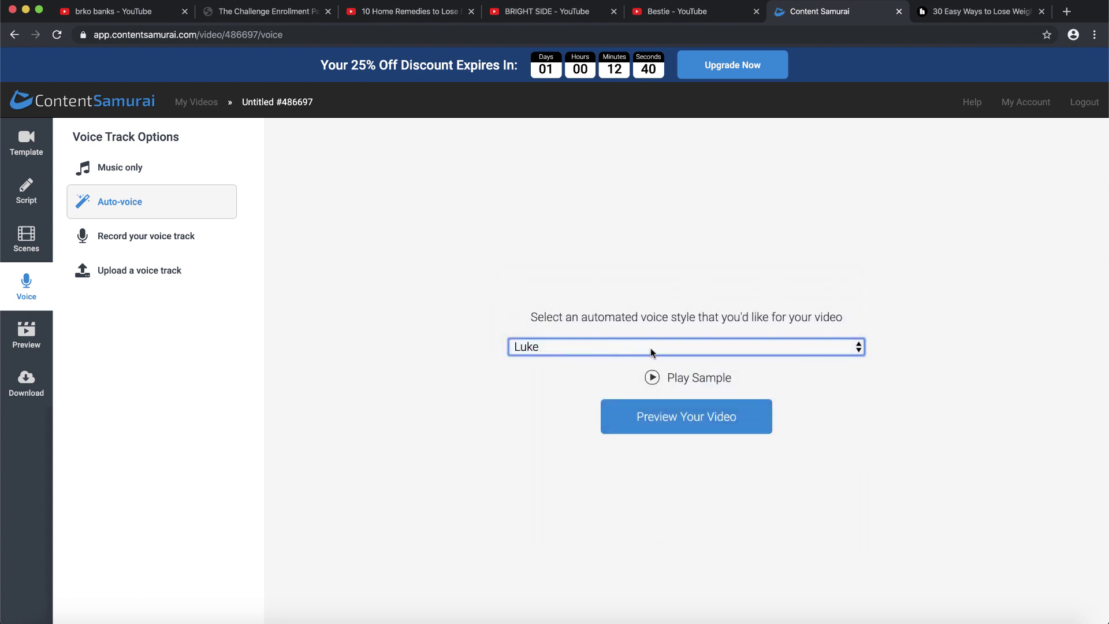
left_click(652, 377)
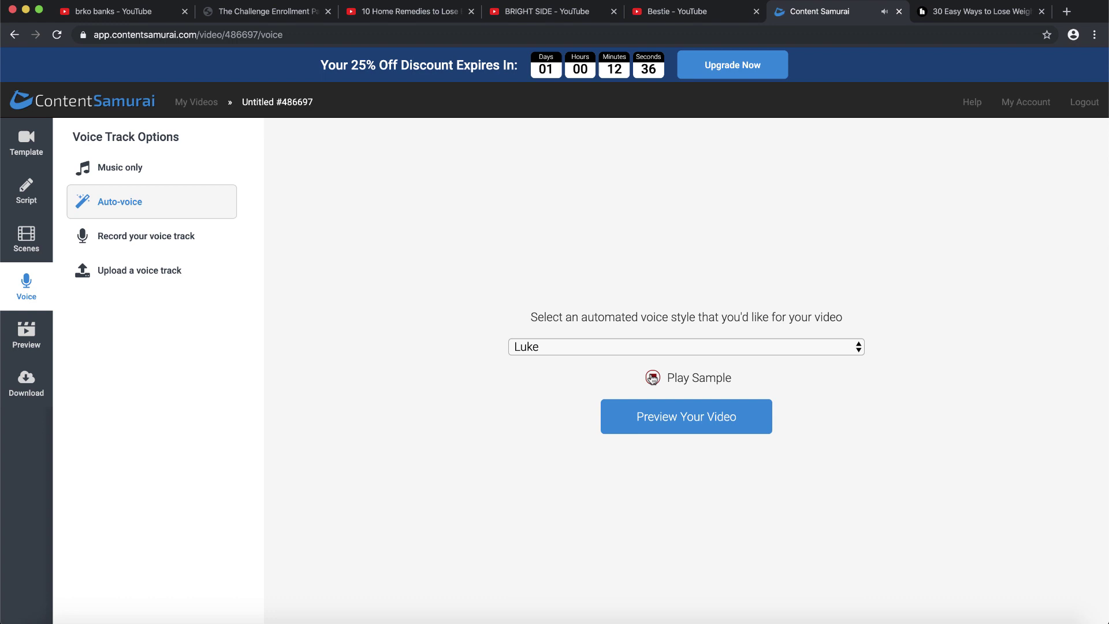
Compare other automated voices by playing the samples of Harvey, Oscar and Heidi
left_click(632, 349)
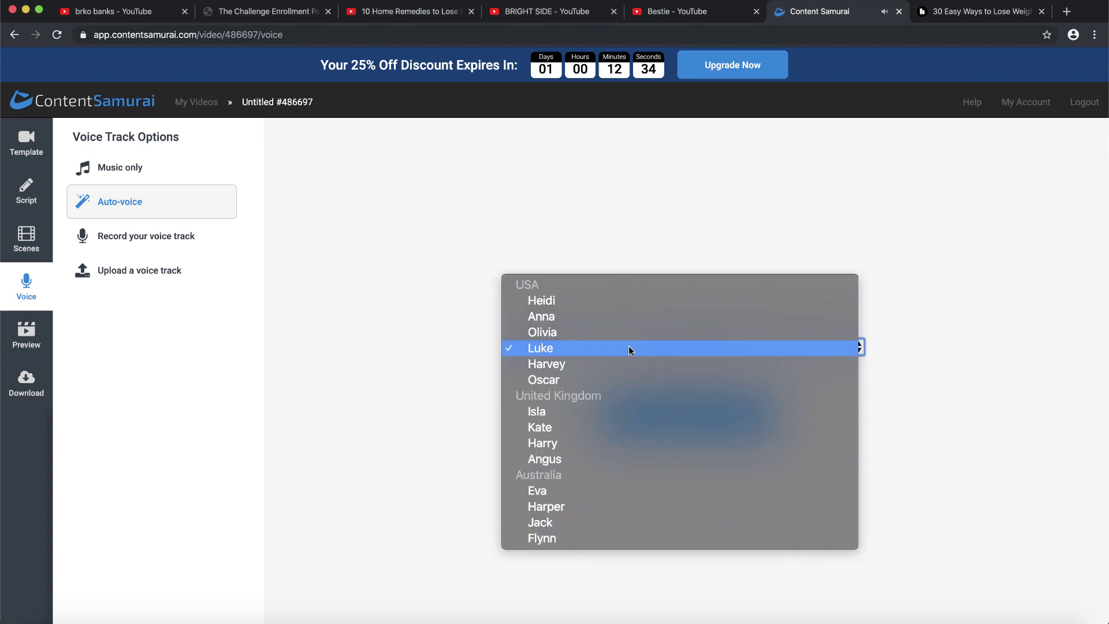
left_click(605, 364)
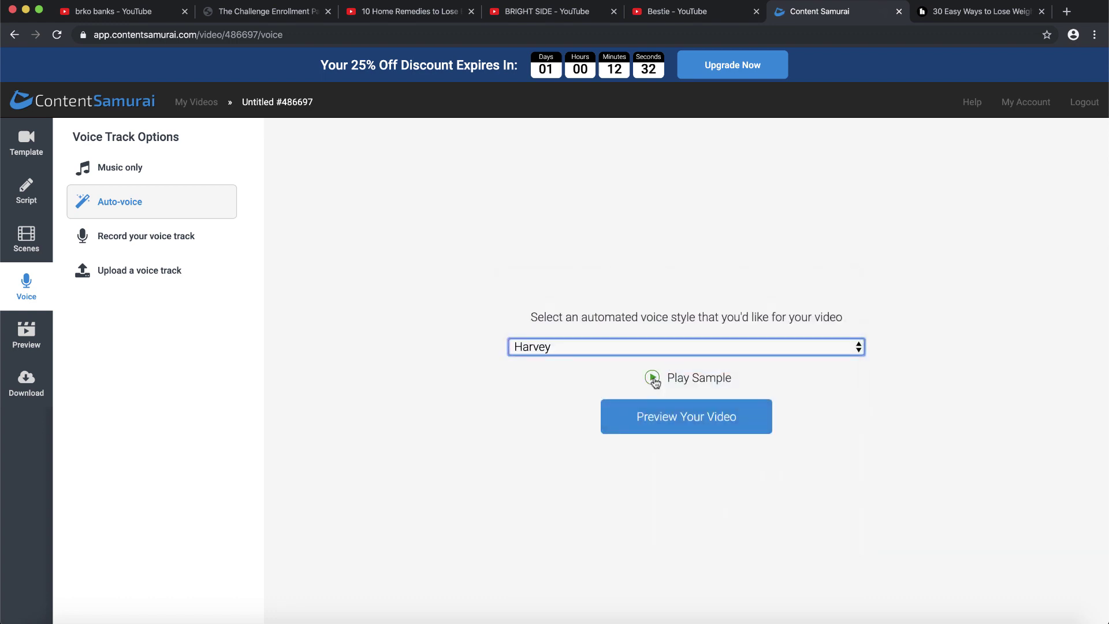
left_click(652, 378)
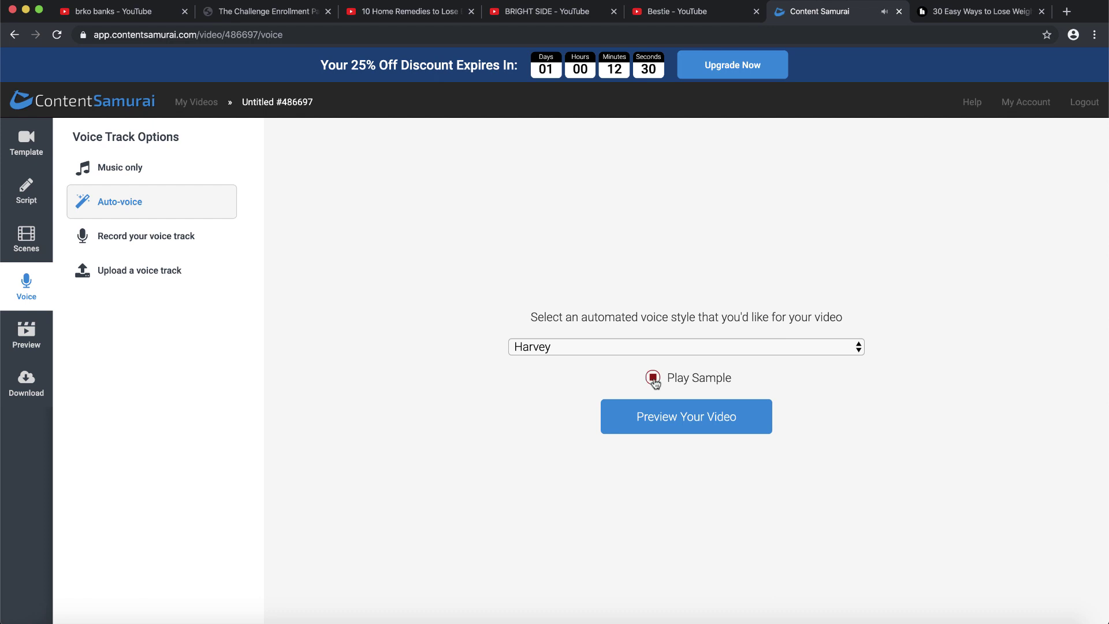
left_click(601, 344)
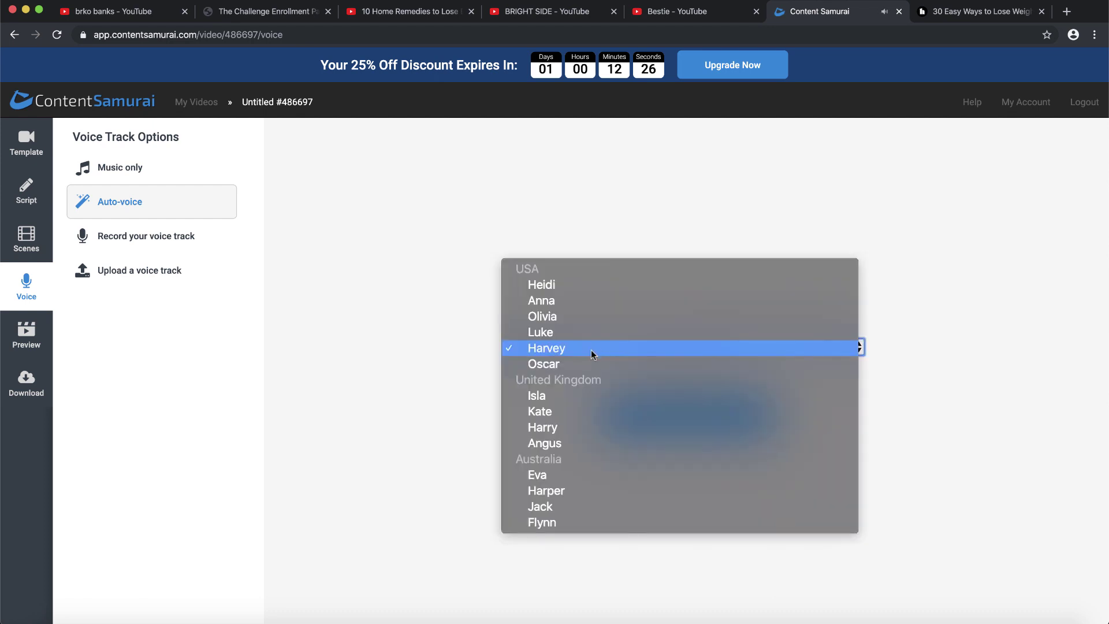
left_click(569, 365)
left_click(654, 378)
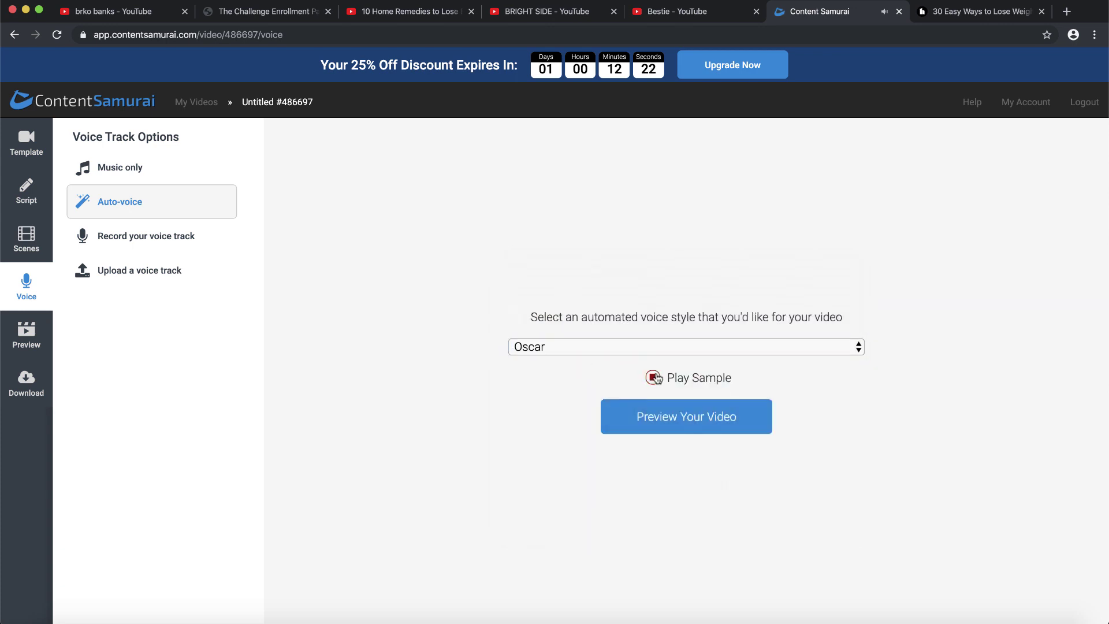
left_click(552, 346)
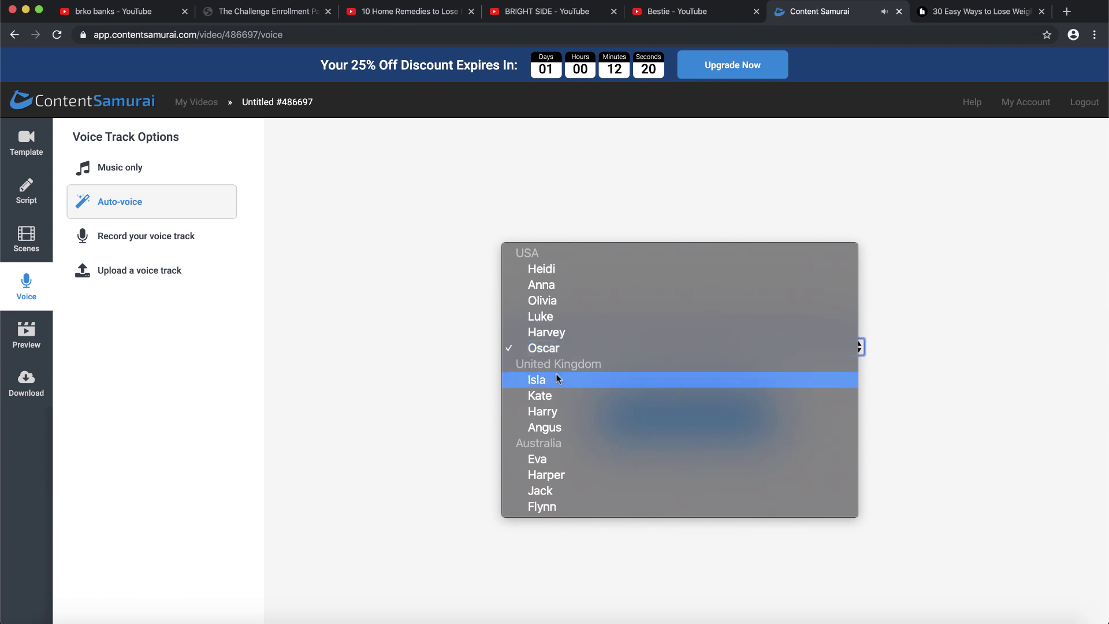
left_click(549, 272)
left_click(652, 379)
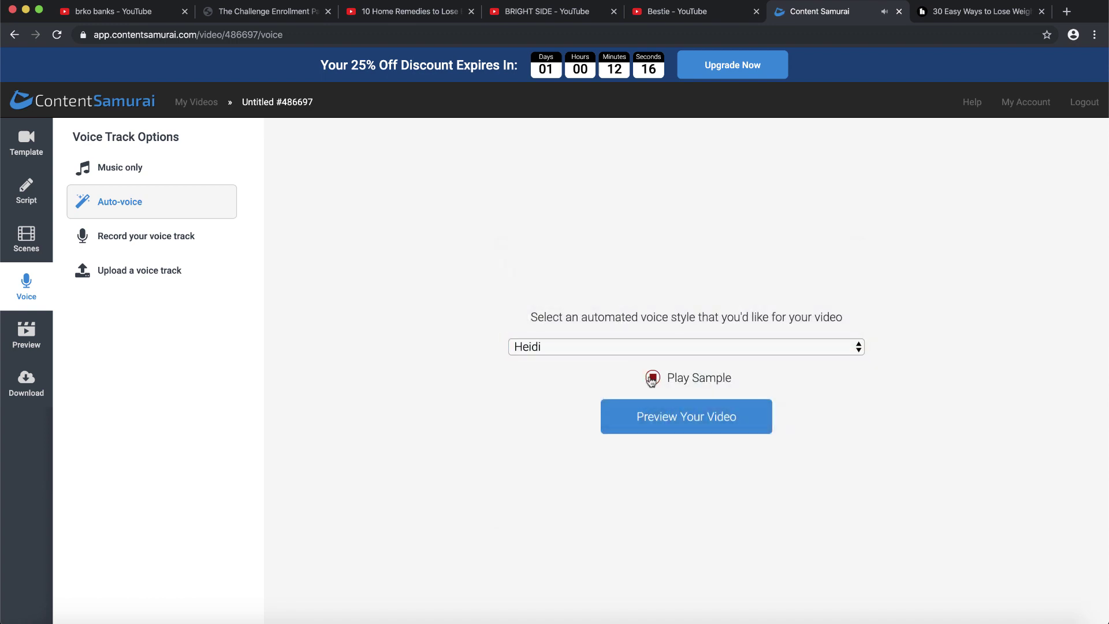
Set the automated voice to Luke and play the preview of the whole video
left_click(614, 347)
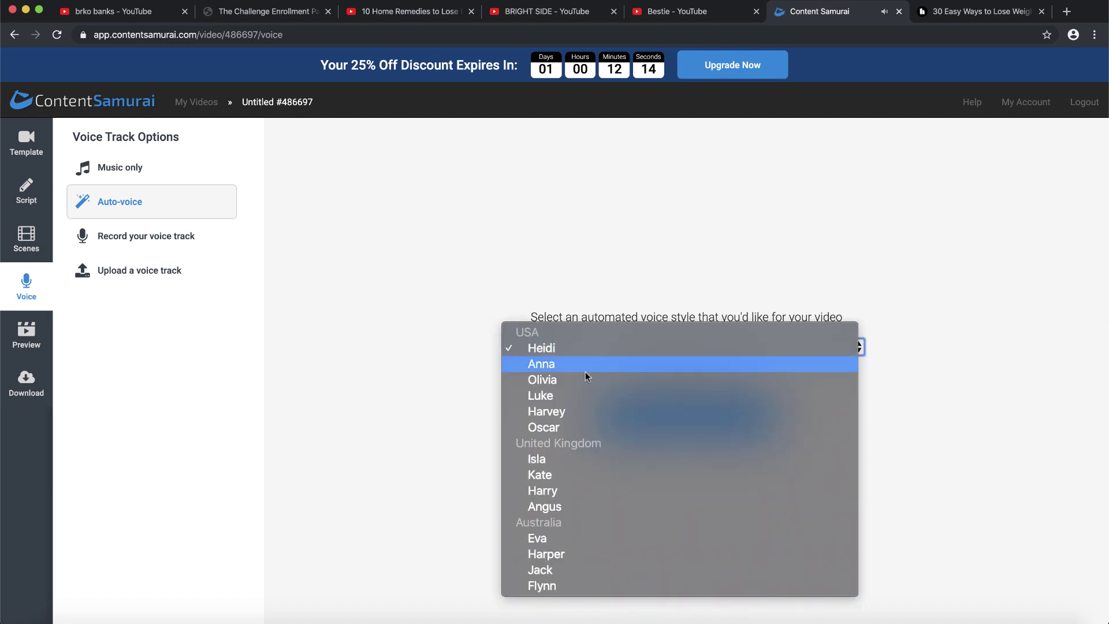
left_click(569, 393)
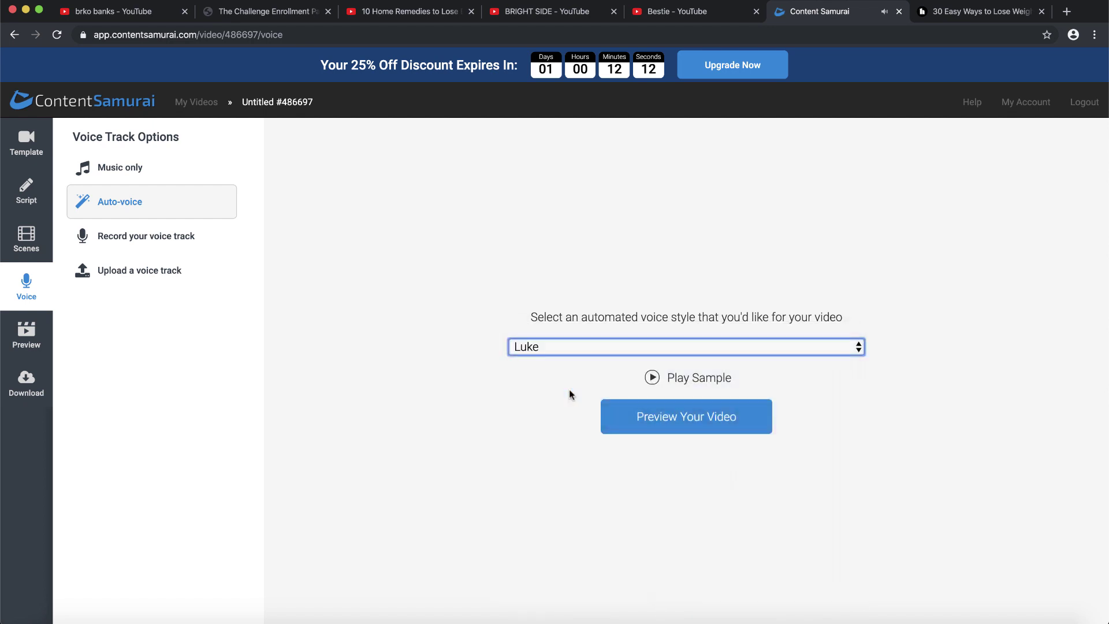
left_click(709, 430)
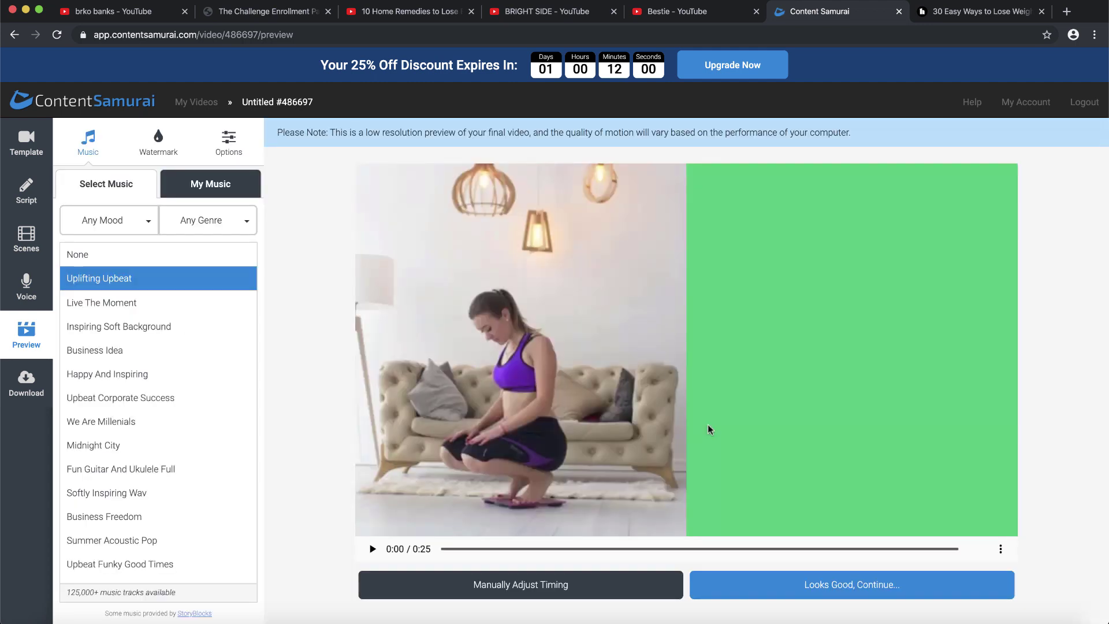
left_click(382, 552)
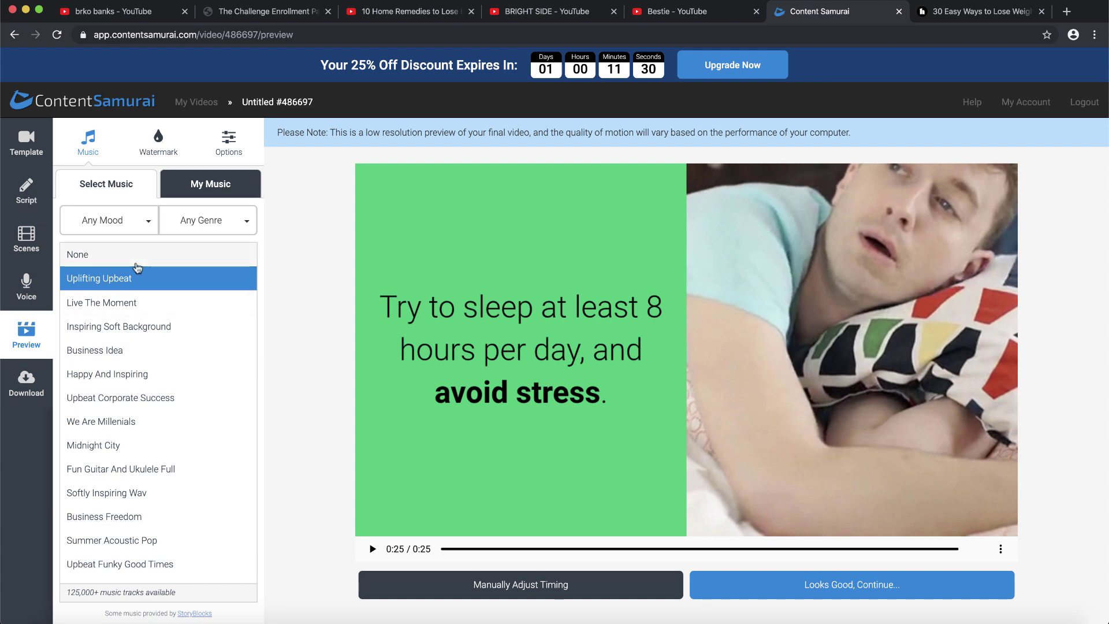
Change the background music to "Upbeat Corporate Success" and play the first seconds of the updated preview
left_click(151, 396)
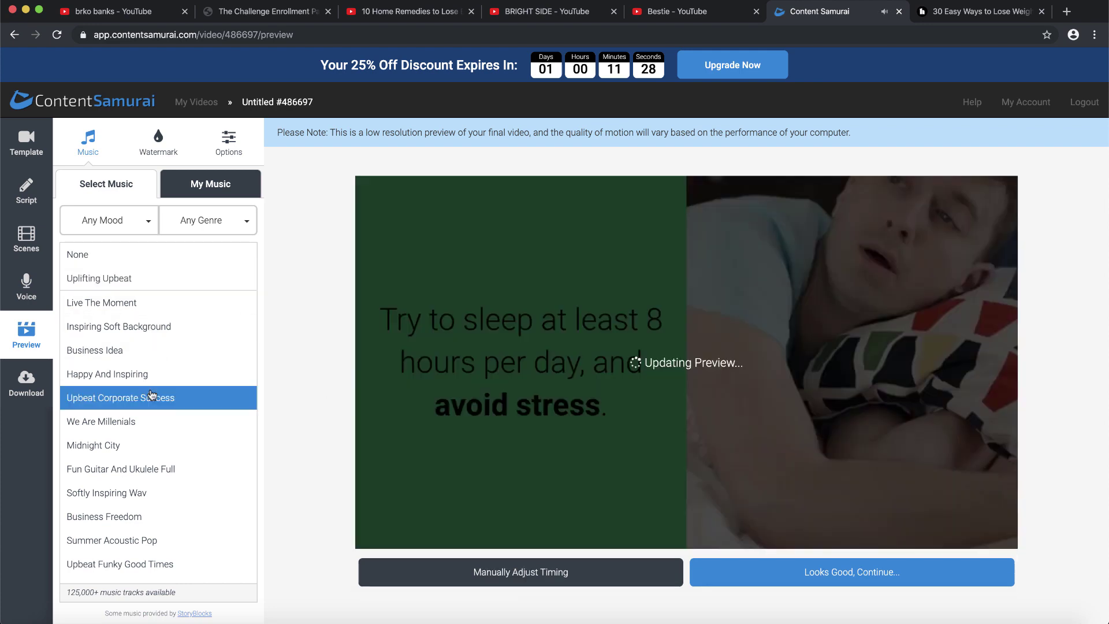
left_click(372, 548)
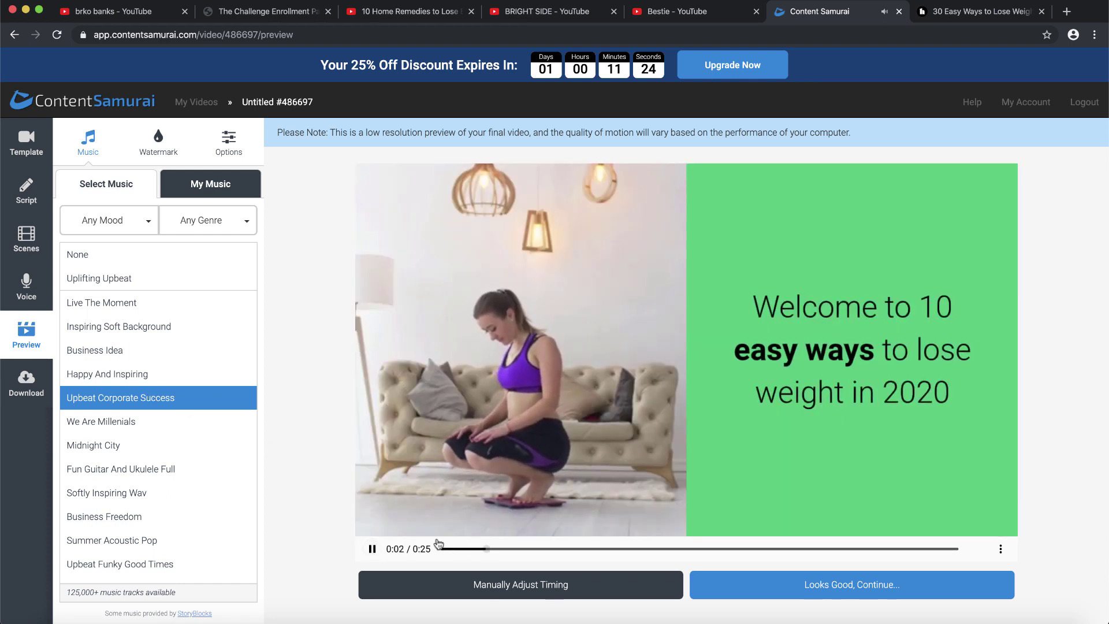
left_click(373, 549)
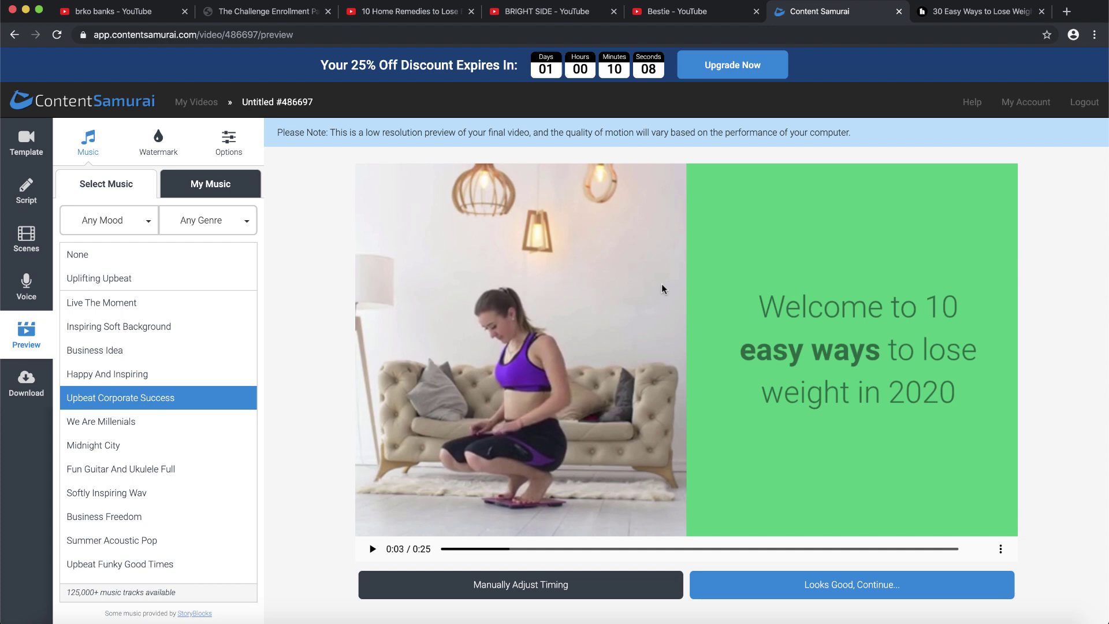
Show the Challenge Enrollment page in the browser and return to the YouTube search results for the channel
left_click(271, 11)
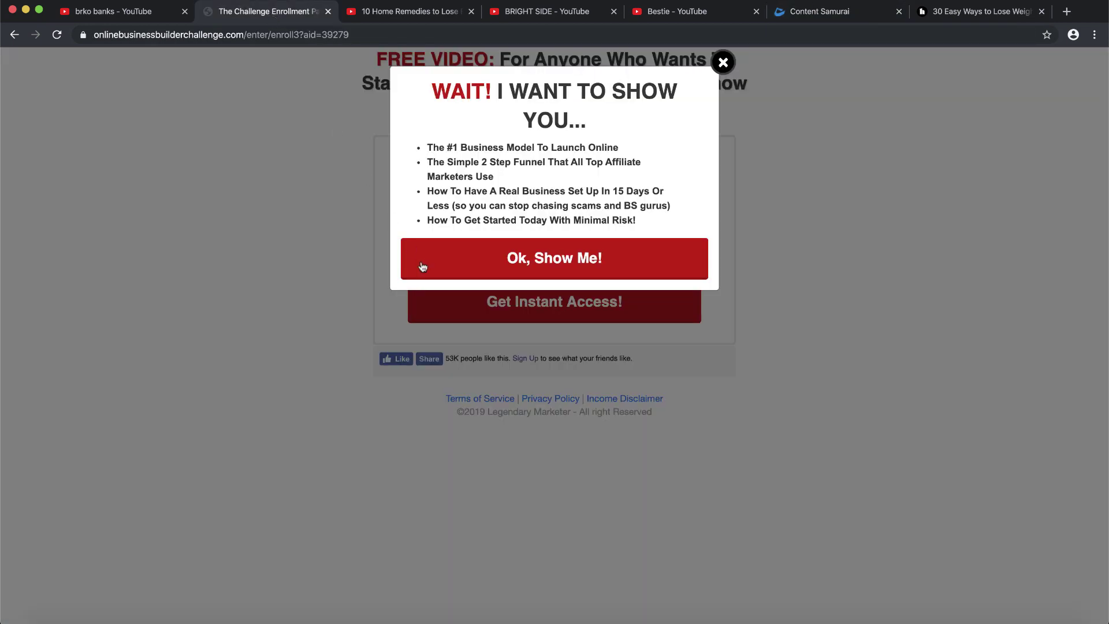
left_click(723, 62)
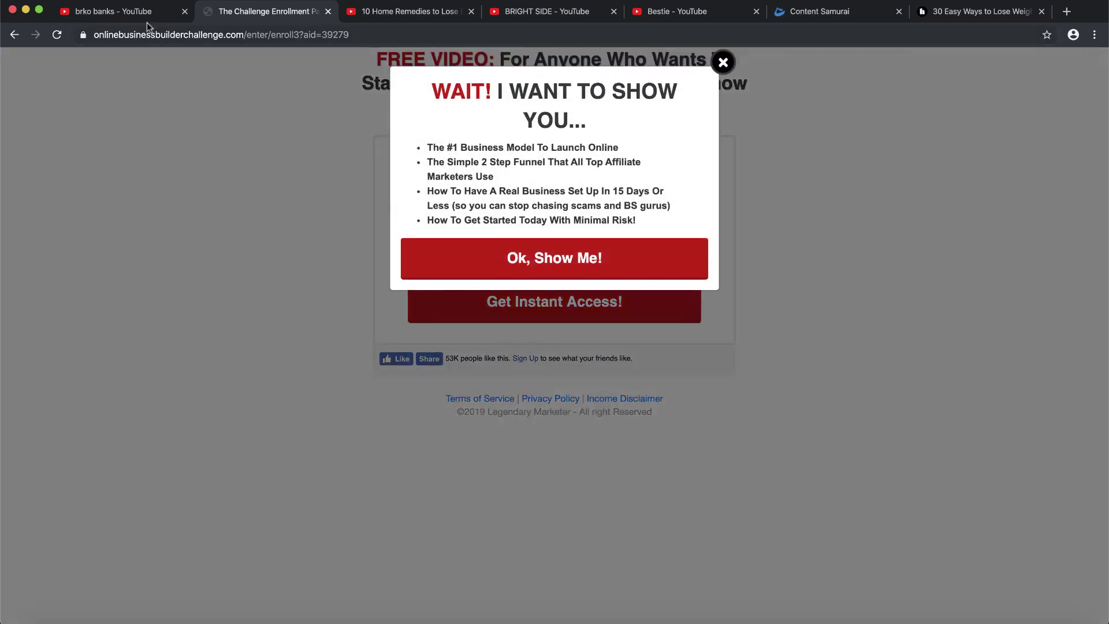
left_click(146, 17)
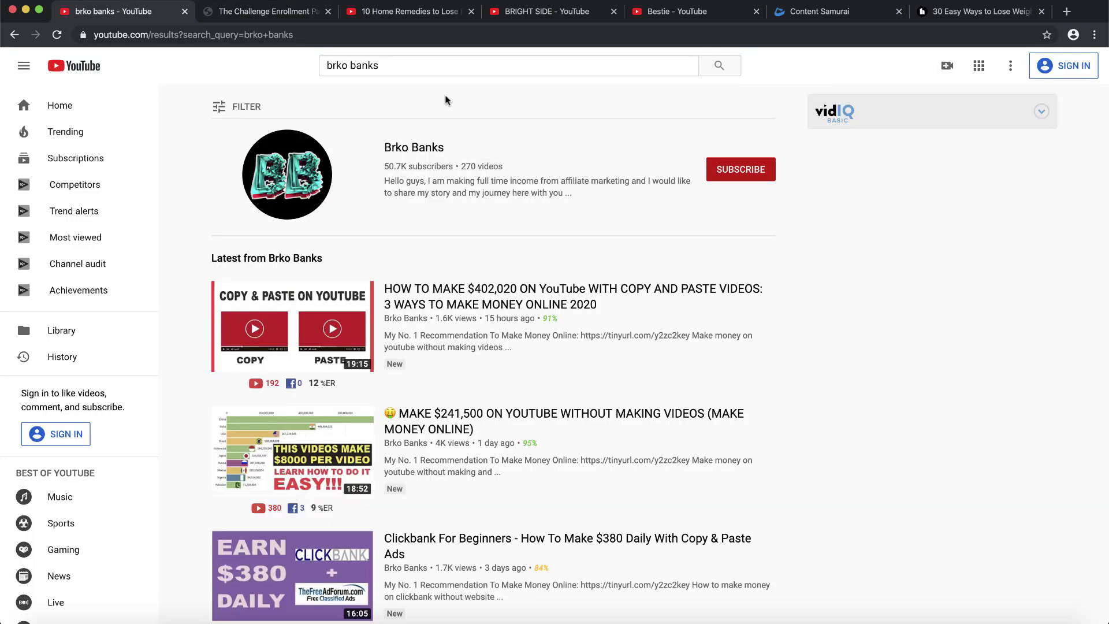